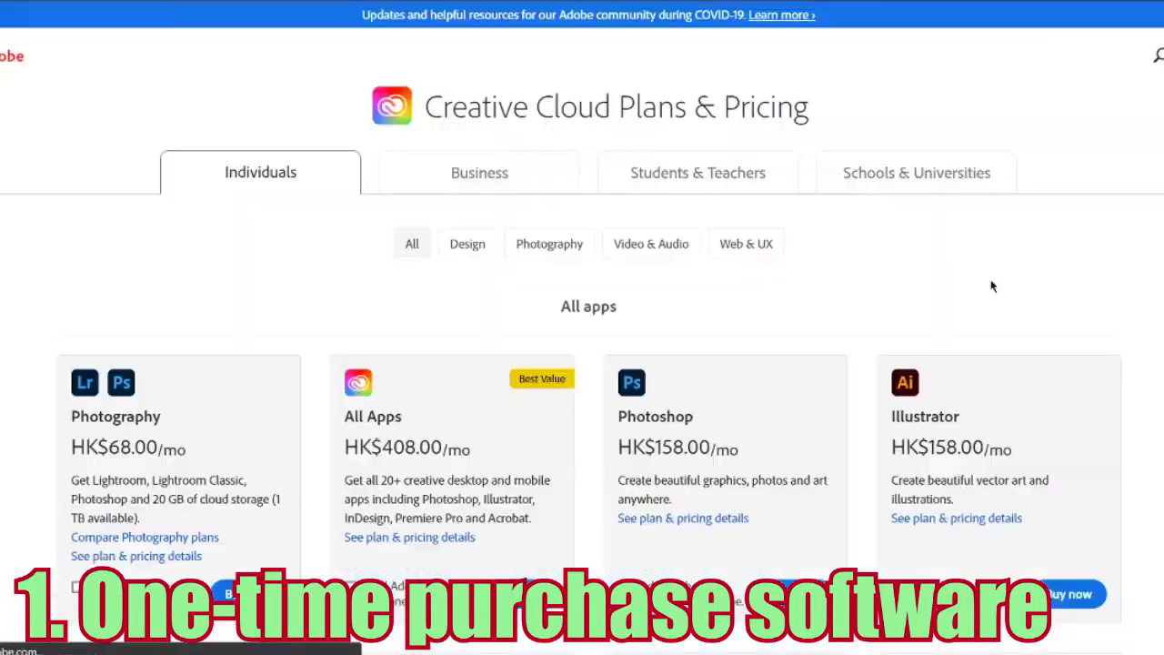
Scroll down the Creative Cloud Plans & Pricing page toward the Students & Teachers plans
scroll(992, 287, down, 2)
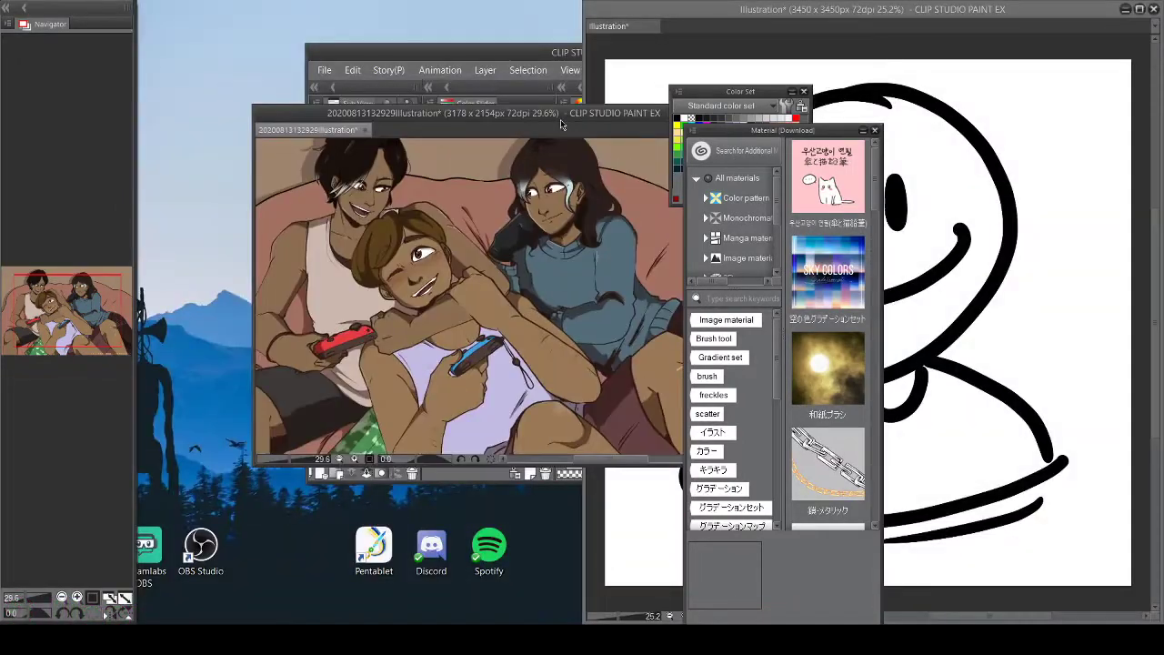
Move the illustration window to the upper left of the workspace
drag(560, 119, 342, 16)
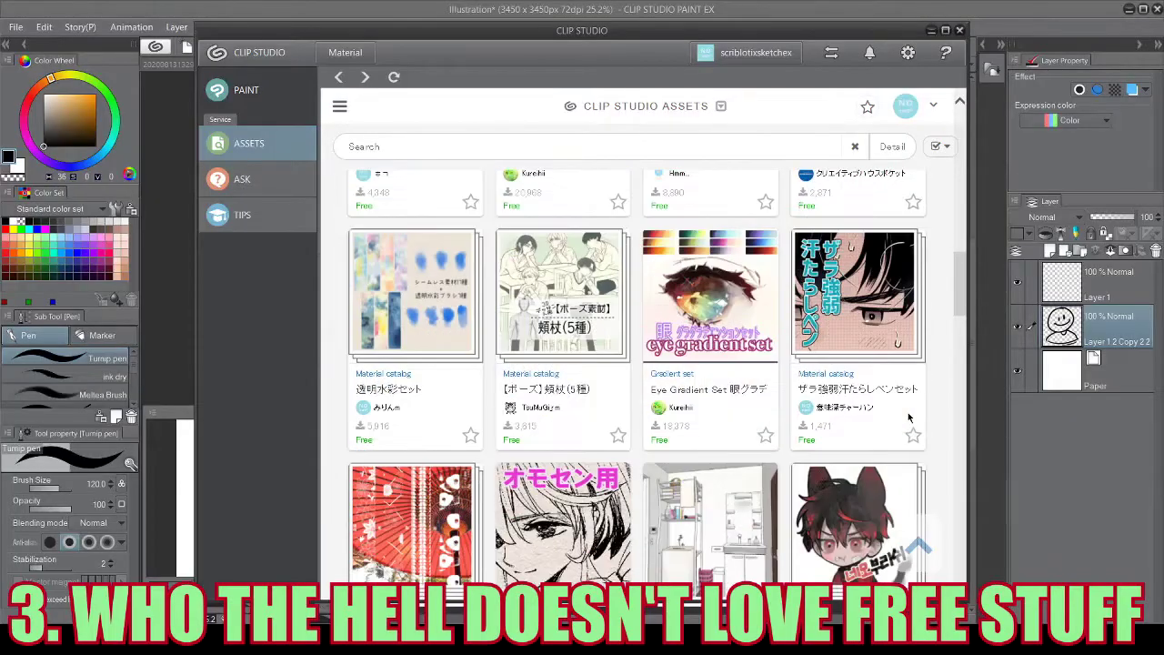
Scroll through the free brushes, gradients and catalogs in CLIP STUDIO ASSETS down to the paid materials
scroll(909, 418, down, 2)
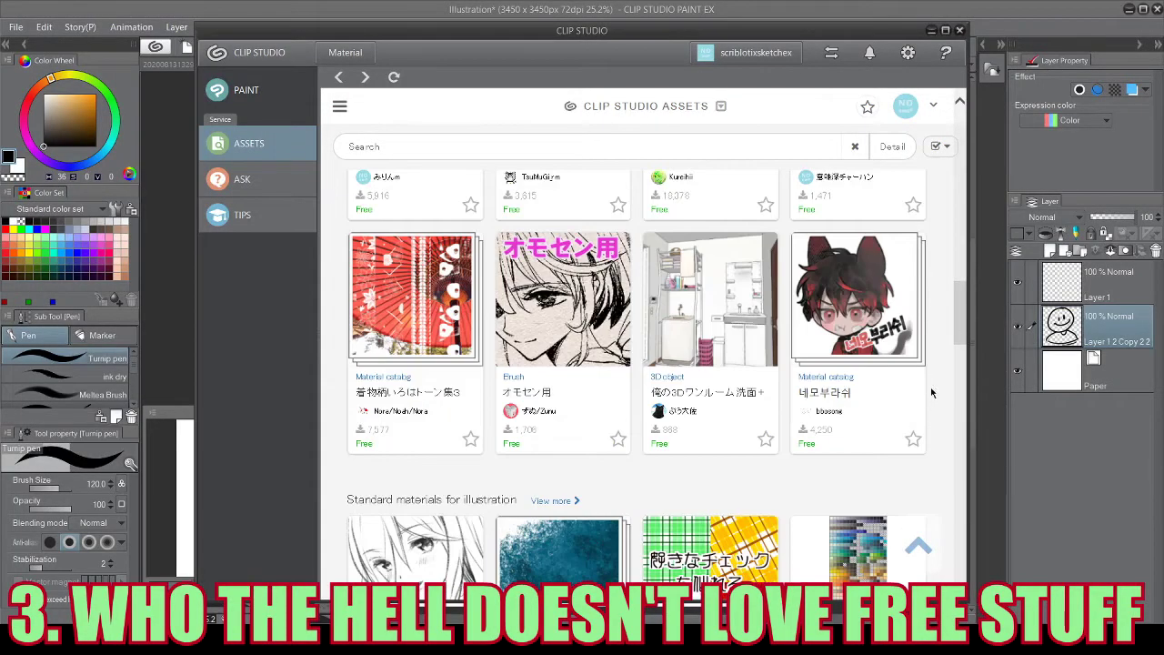
scroll(932, 392, up, 1)
scroll(931, 392, down, 8)
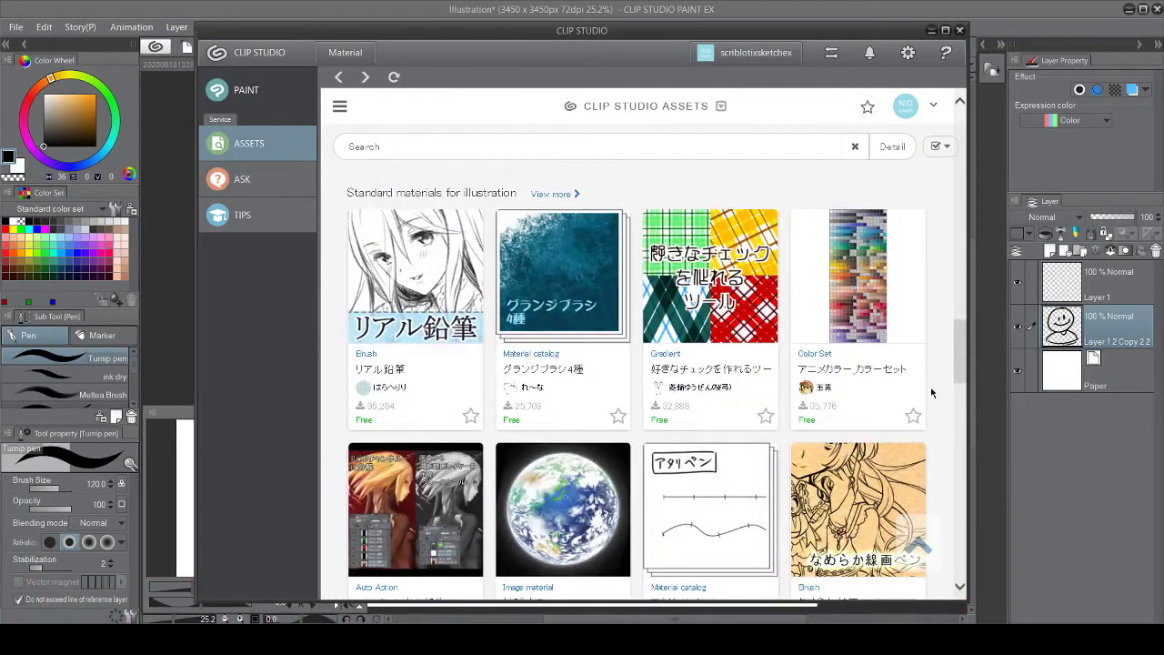
scroll(932, 392, down, 7)
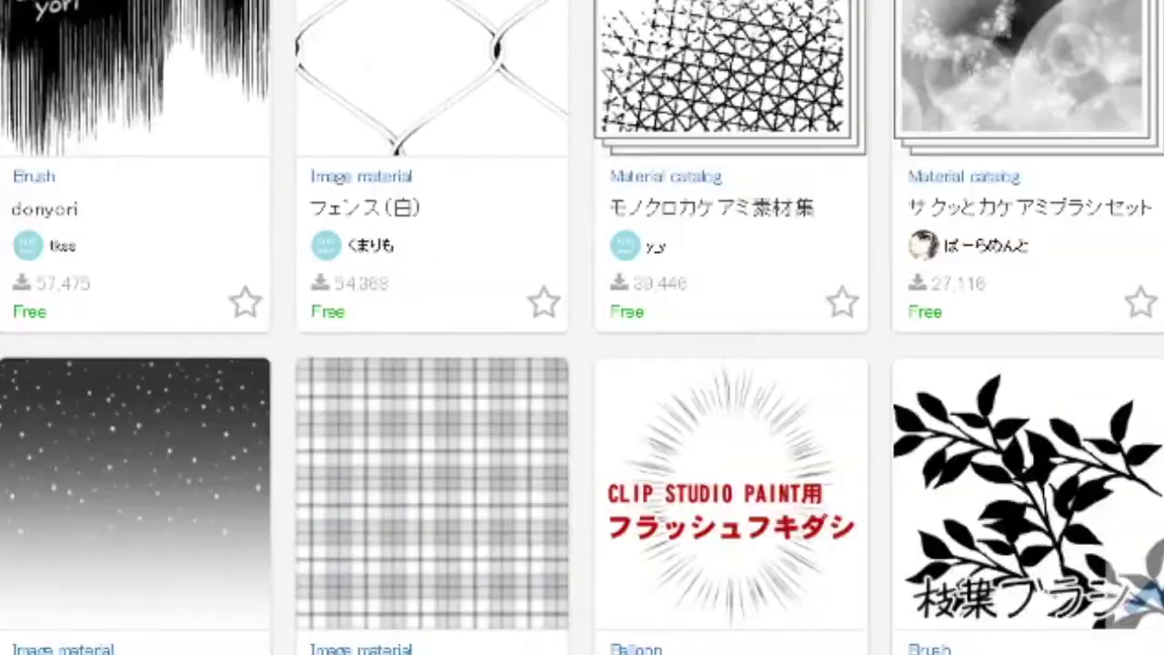
scroll(582, 328, down, 3)
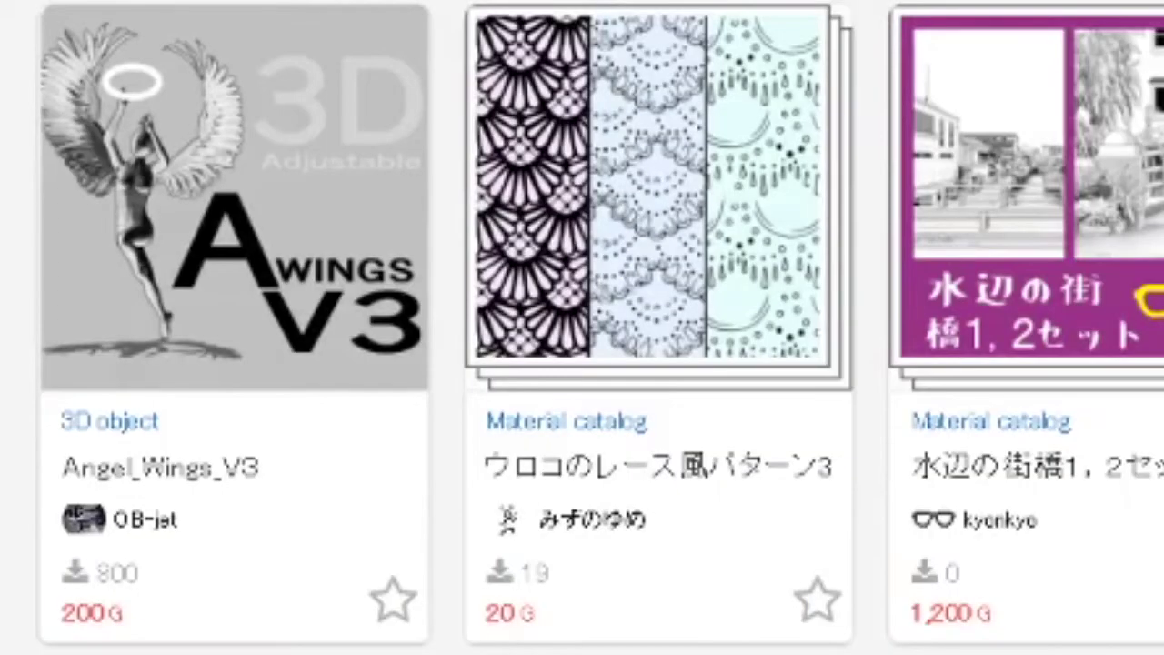
scroll(907, 637, down, 3)
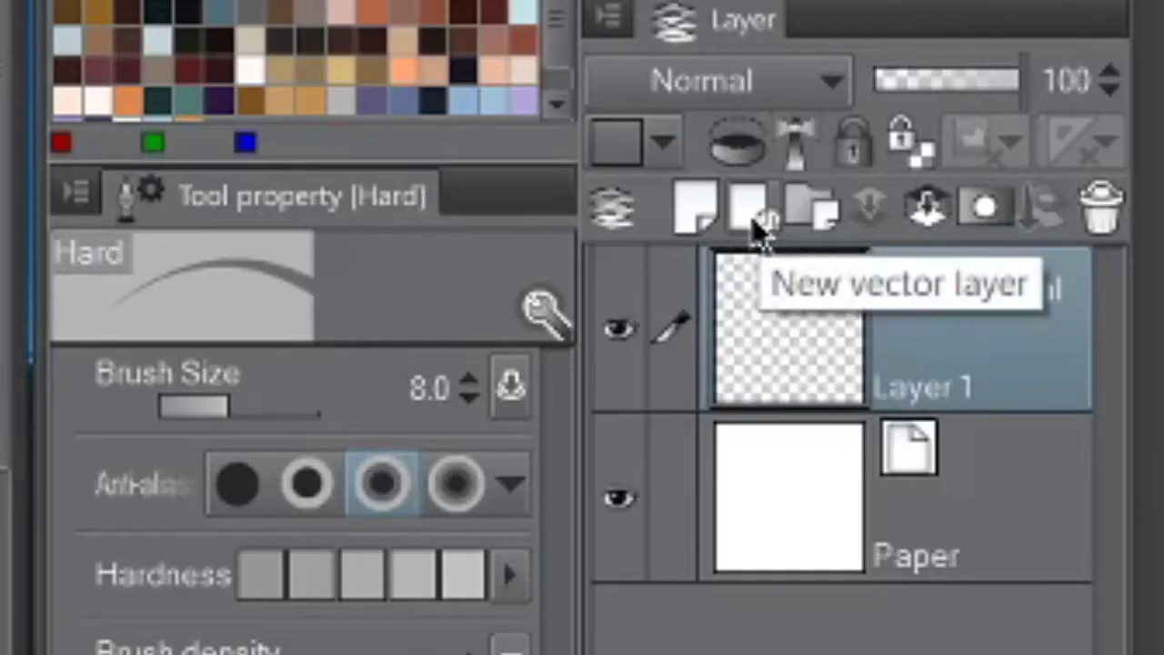
Add vector layer Layer 2 above Layer 1 and switch the Eraser to the Vector eraser
click(762, 227)
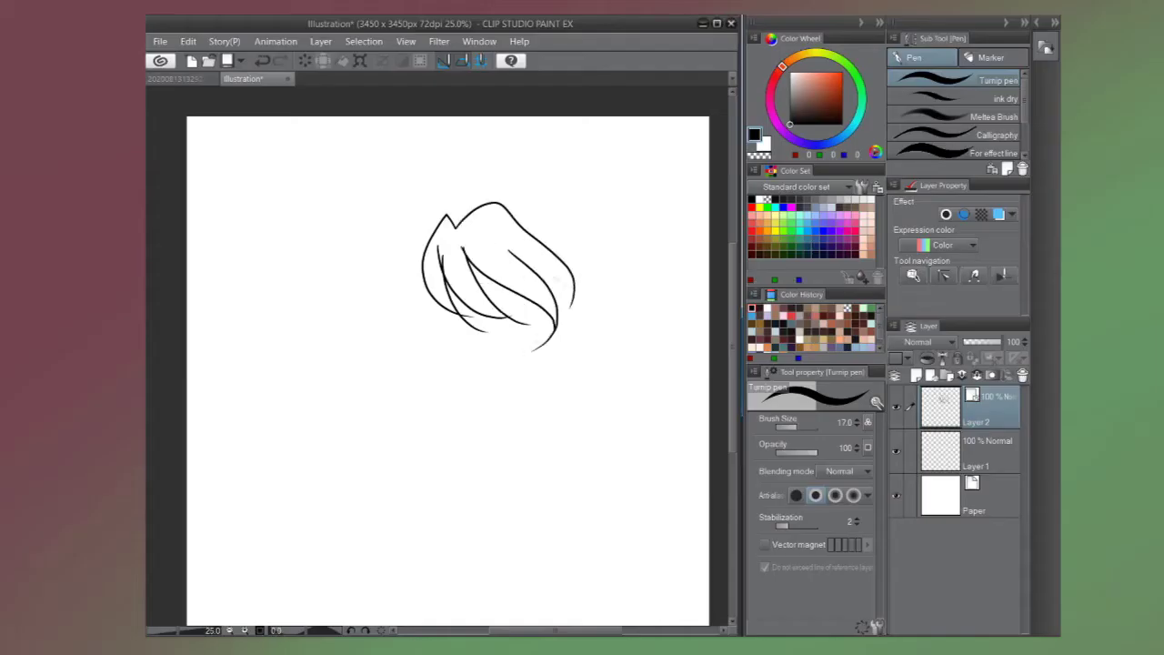
key(e)
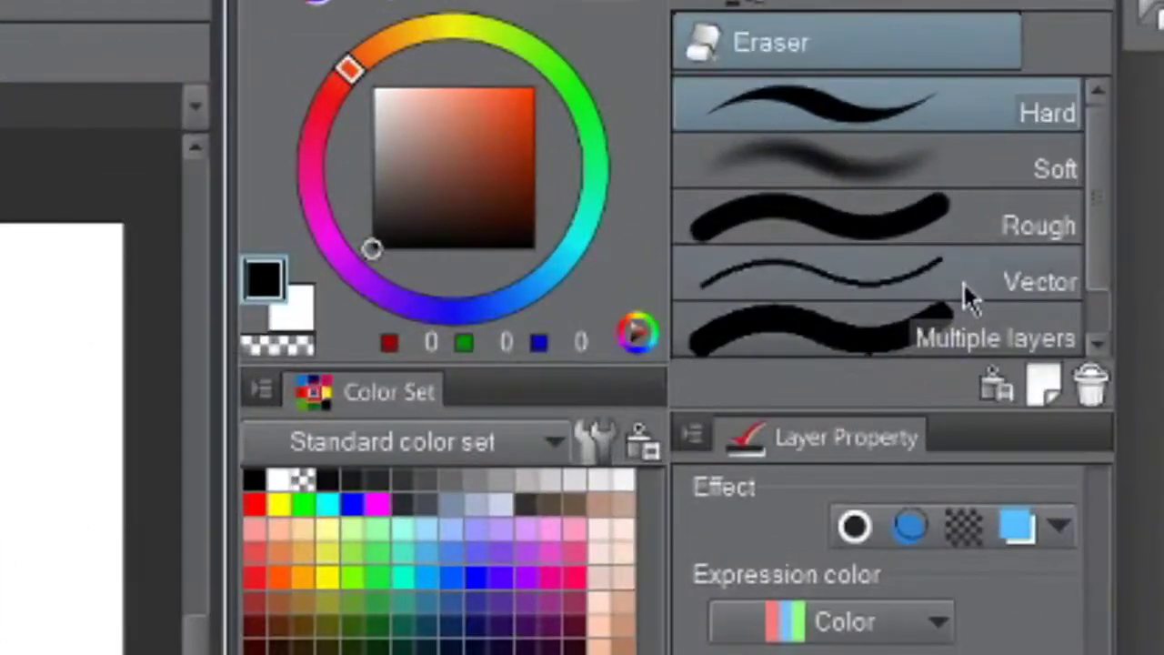
click(980, 135)
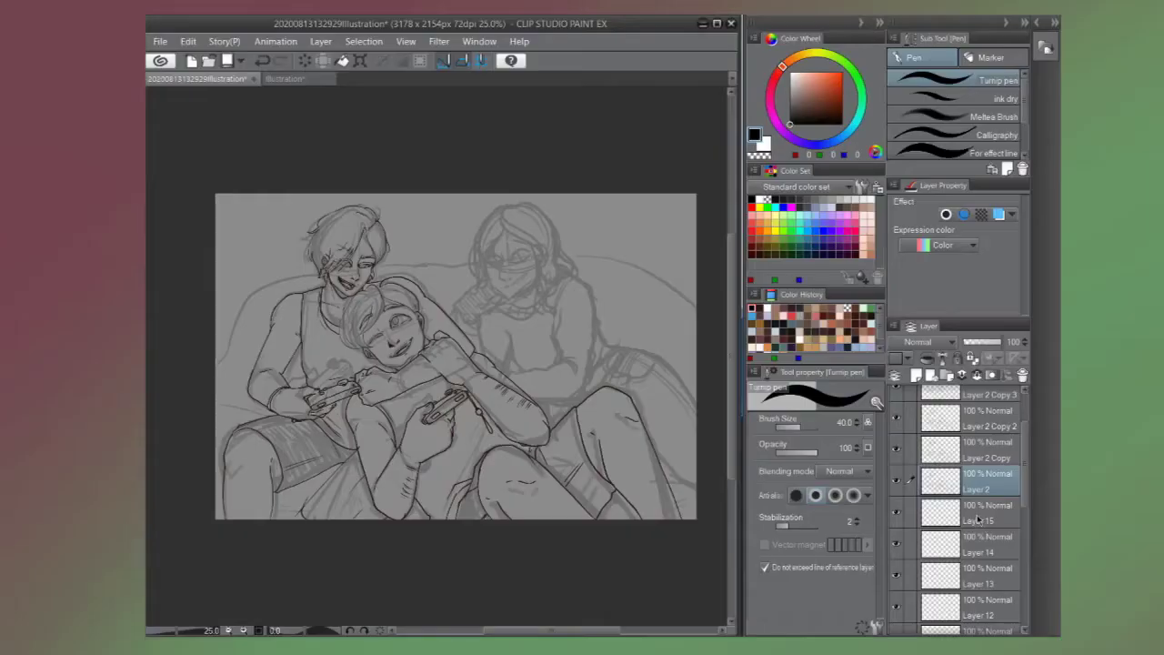
Toggle visibility of Layer 2 Copy 4 and the left figures' line art, then pick Layer 3 with Select layer
key(space)
scroll(1027, 458, up, 2)
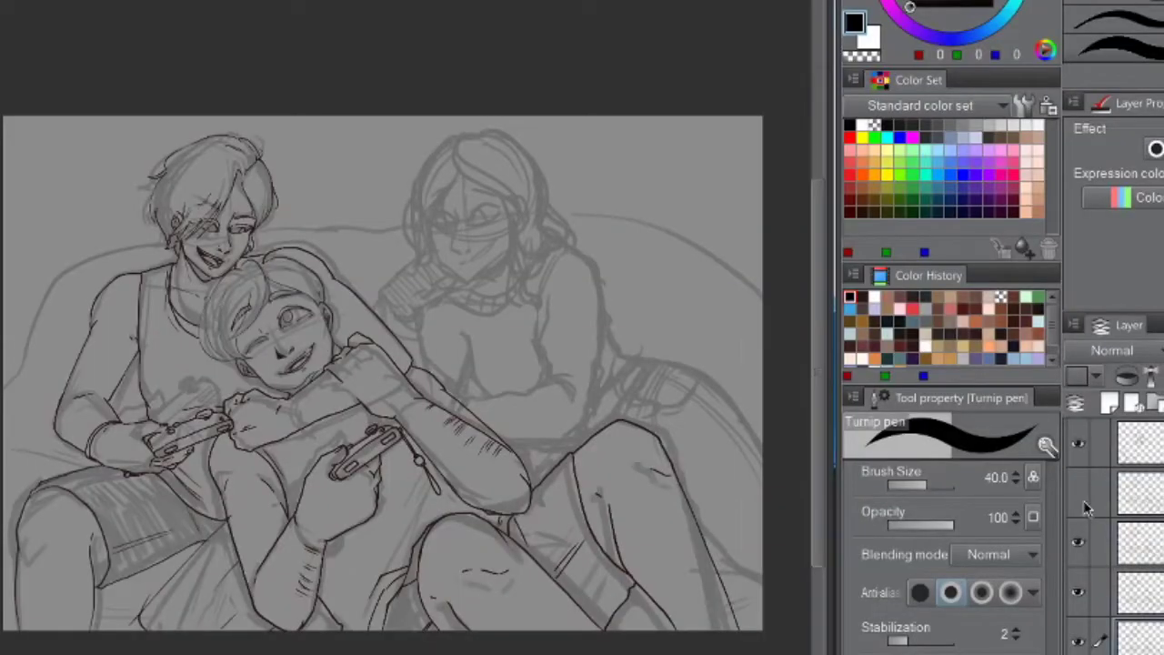
click(1083, 503)
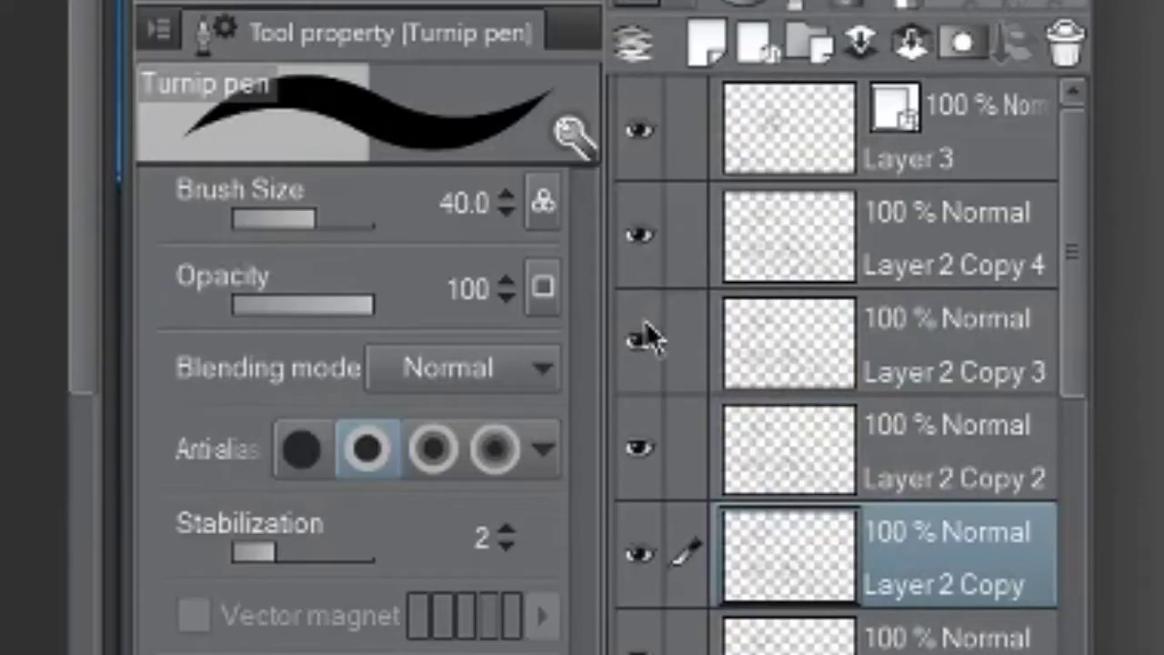
click(641, 247)
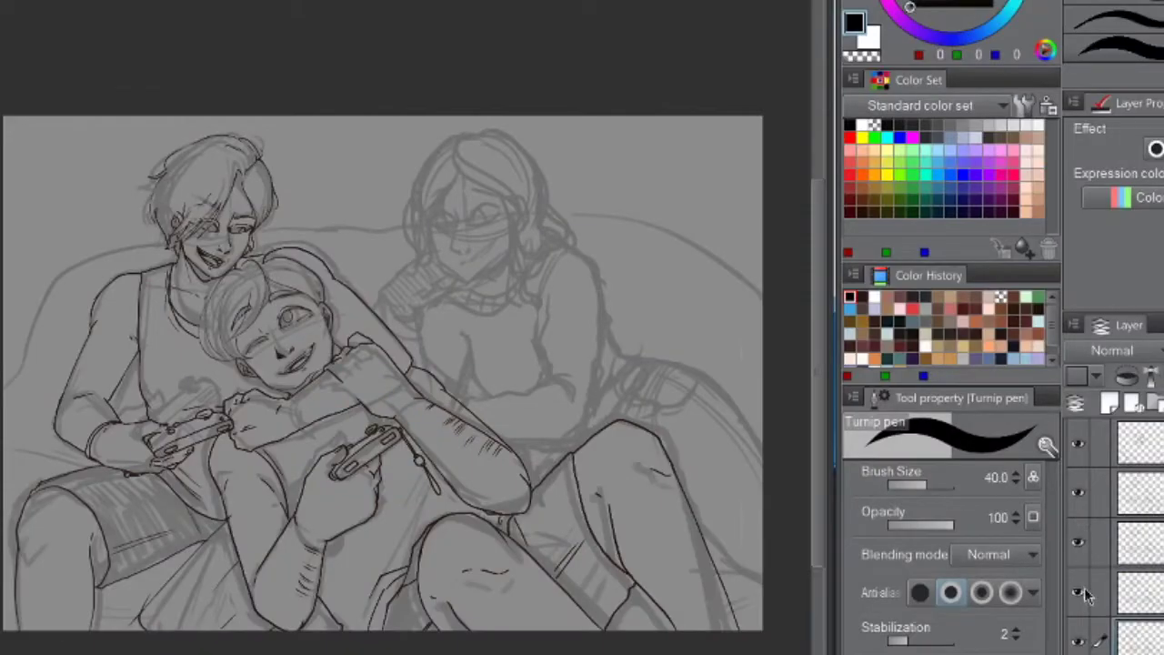
click(1078, 537)
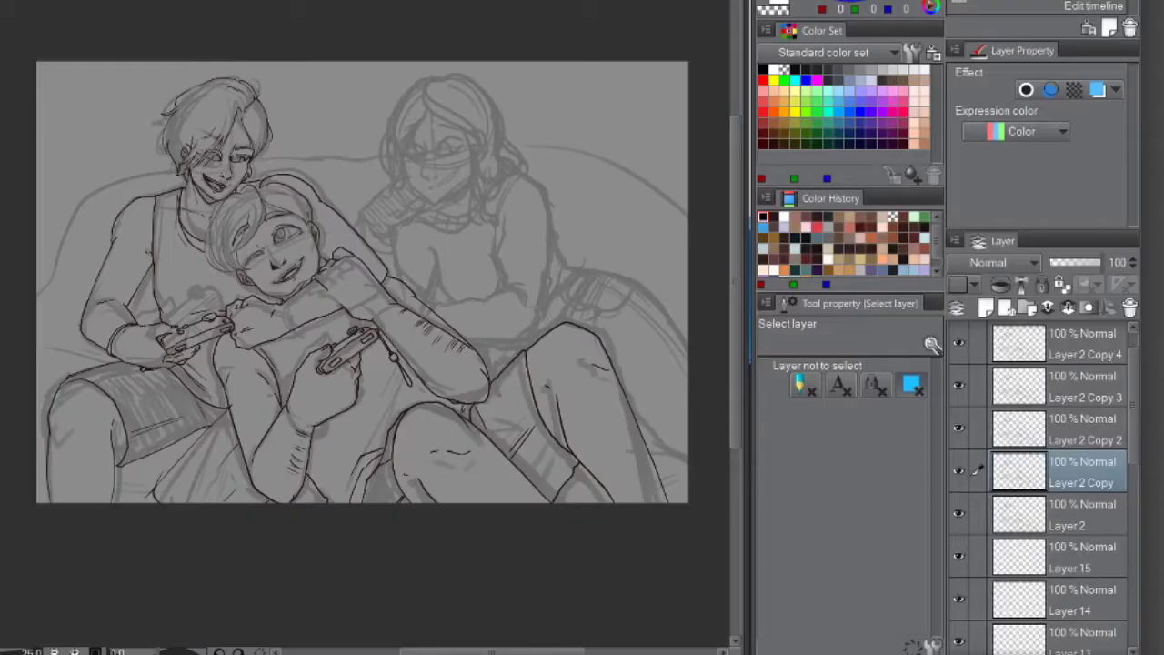
click(1082, 637)
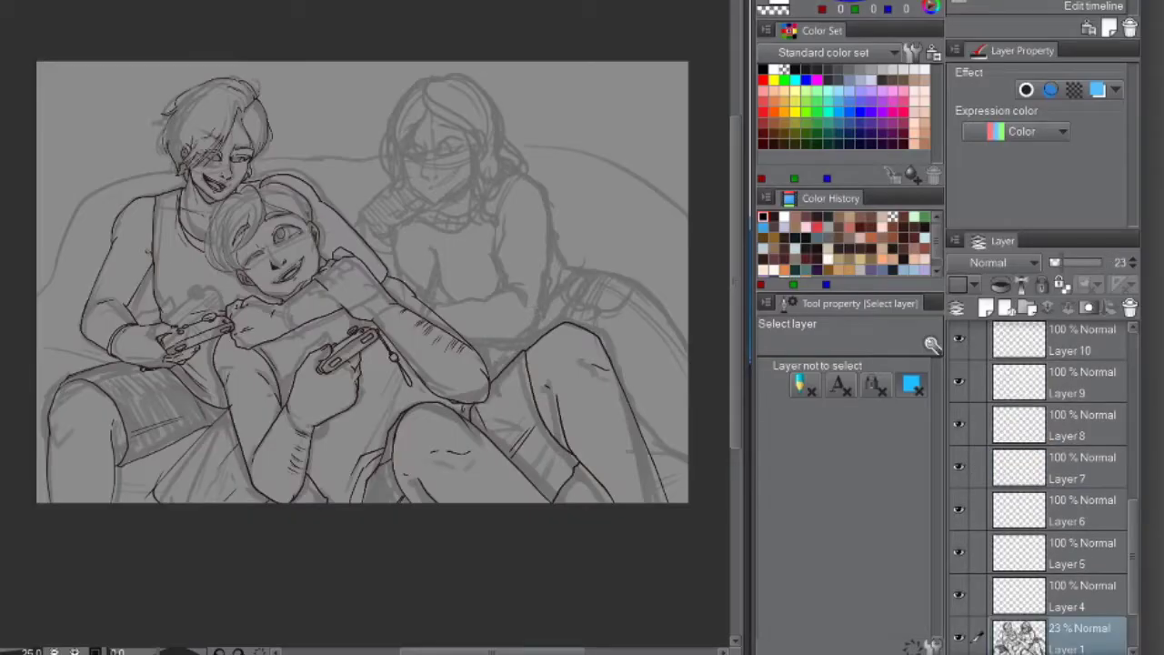
click(1082, 343)
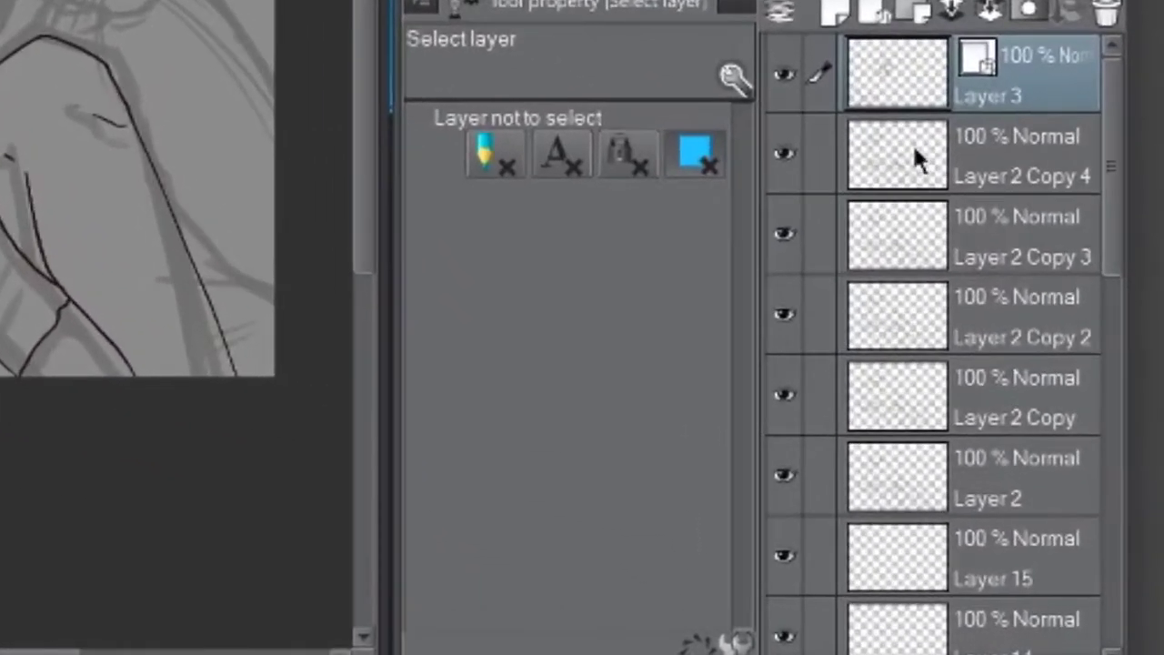
Set layer thumbnails to show only each layer's drawn area
right_click(915, 150)
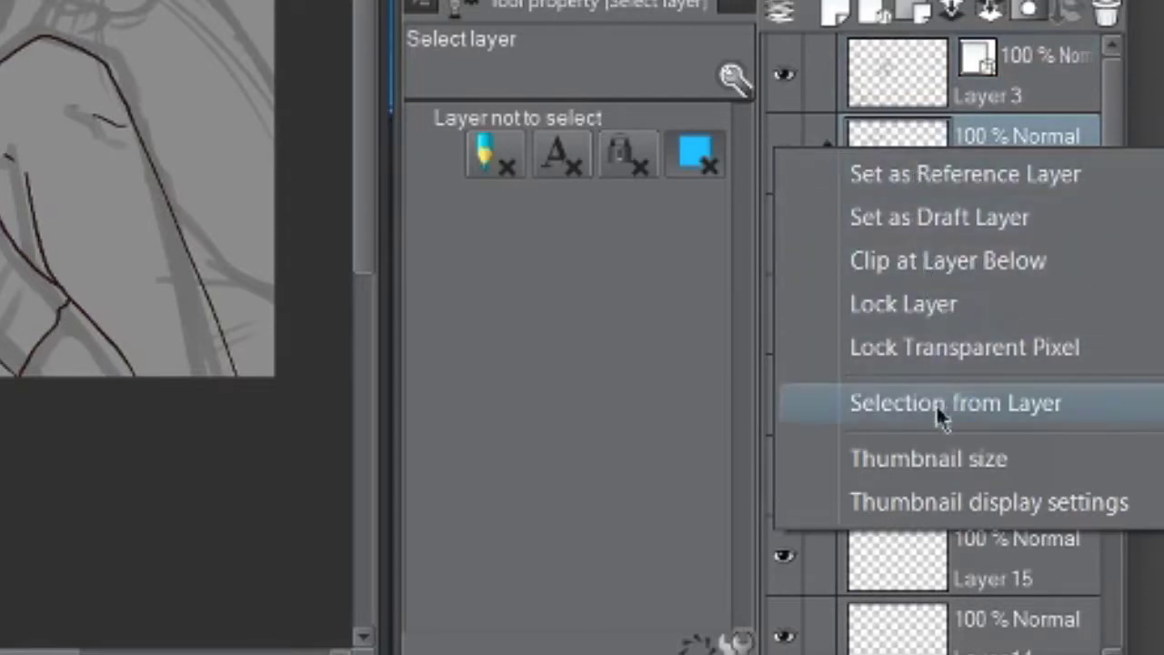
mouse_move(933, 506)
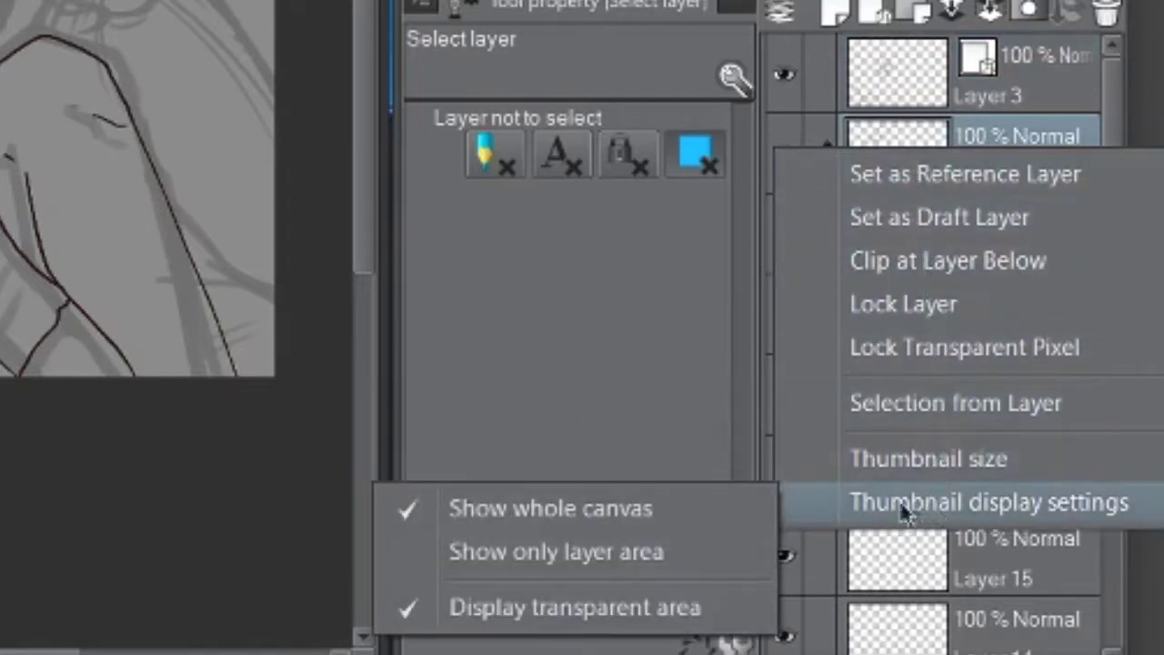
click(723, 566)
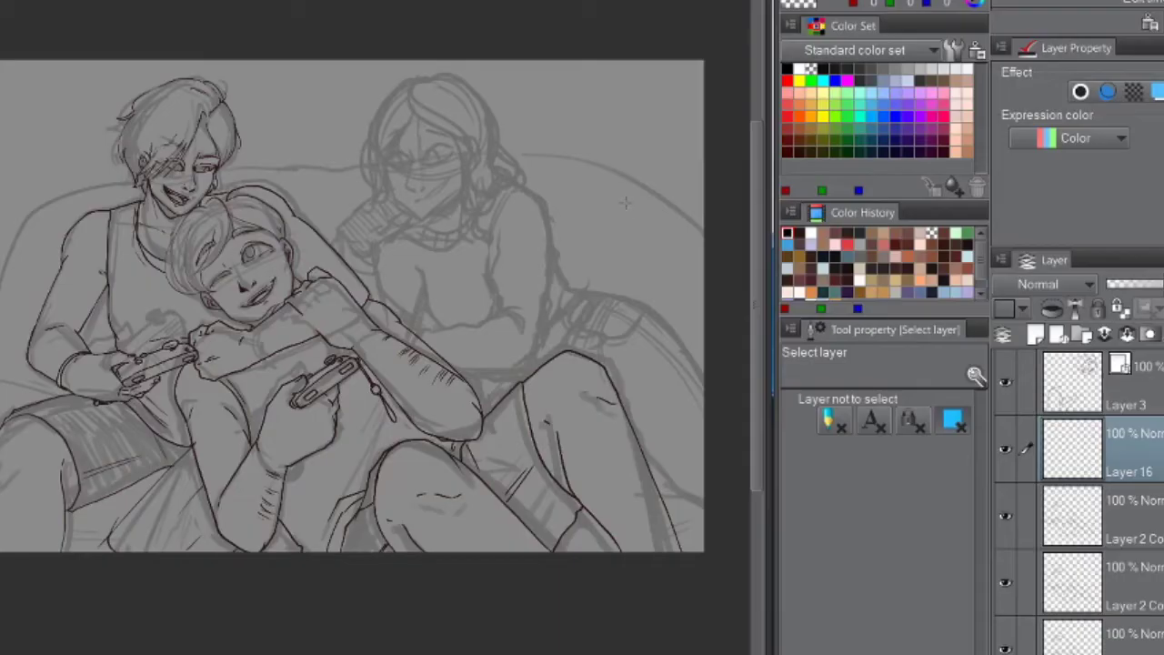
Create Layer 16, scribble right of the figures, and select it by clicking its strokes
key(p)
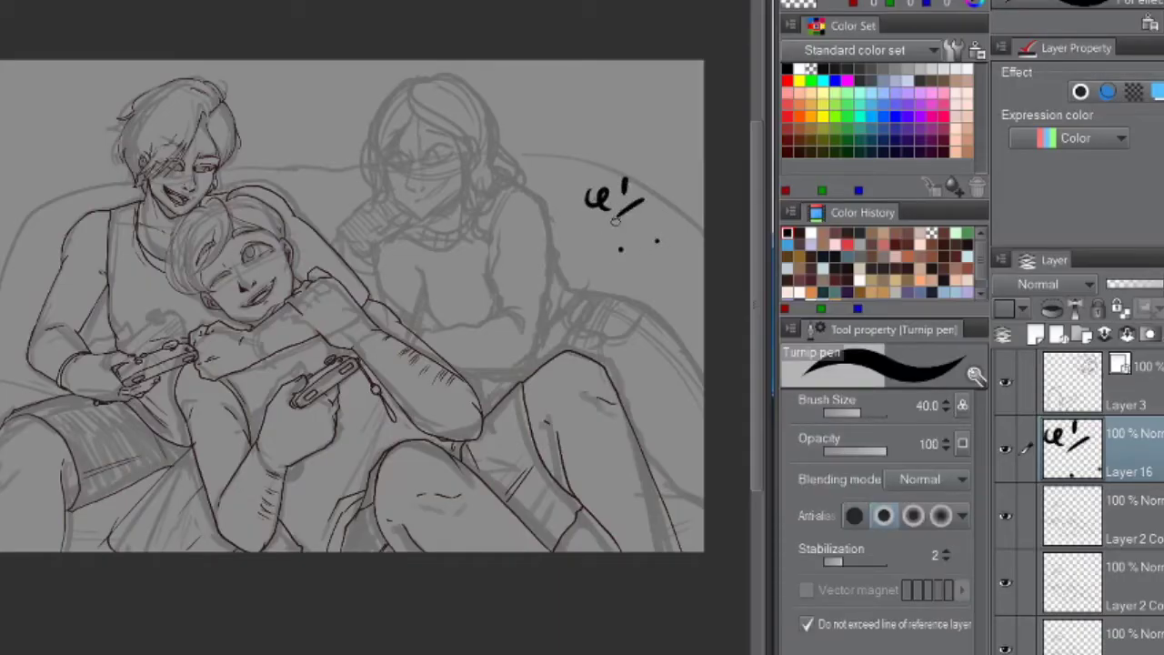
drag(589, 229, 643, 265)
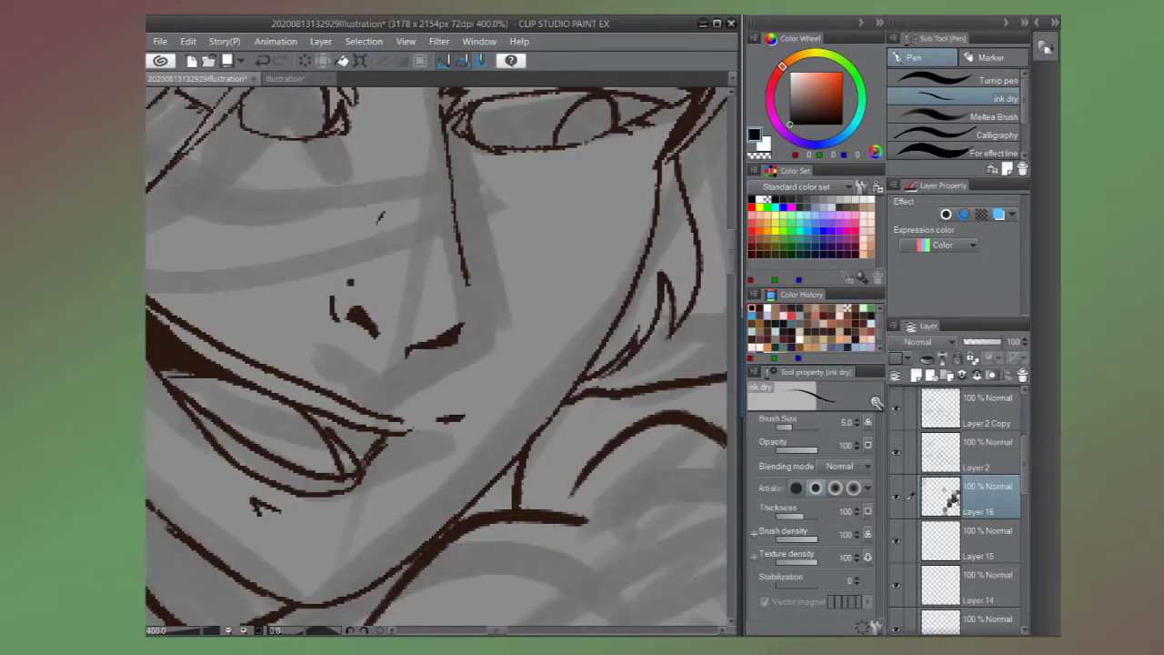
ctrl+shift+click(432, 285)
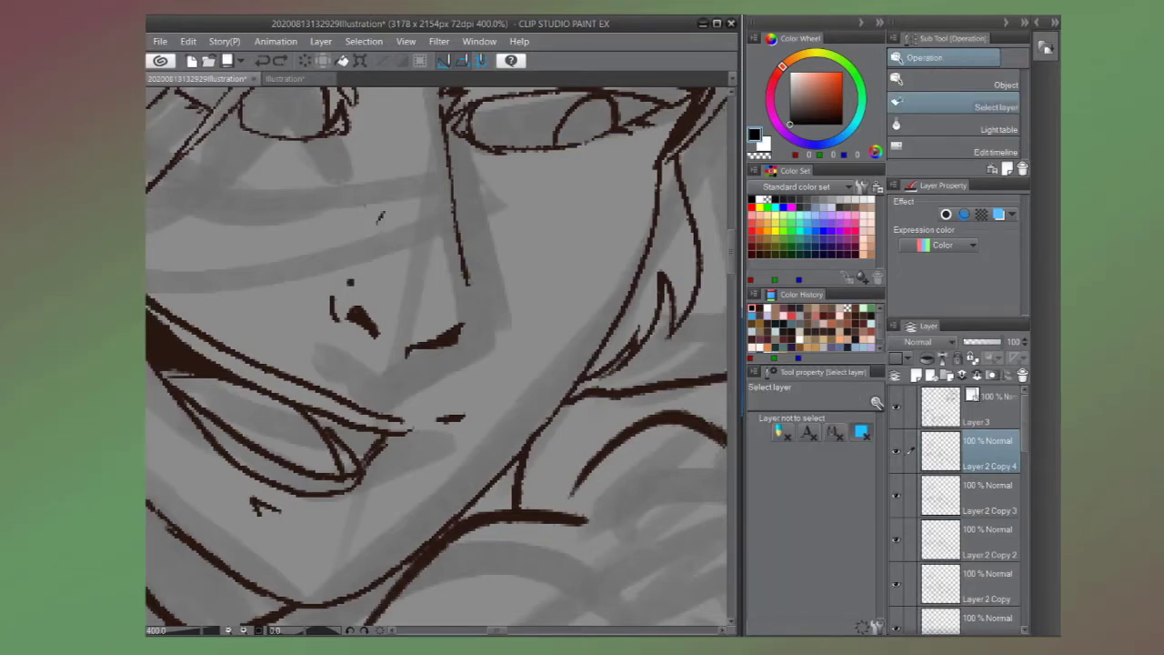
click(982, 611)
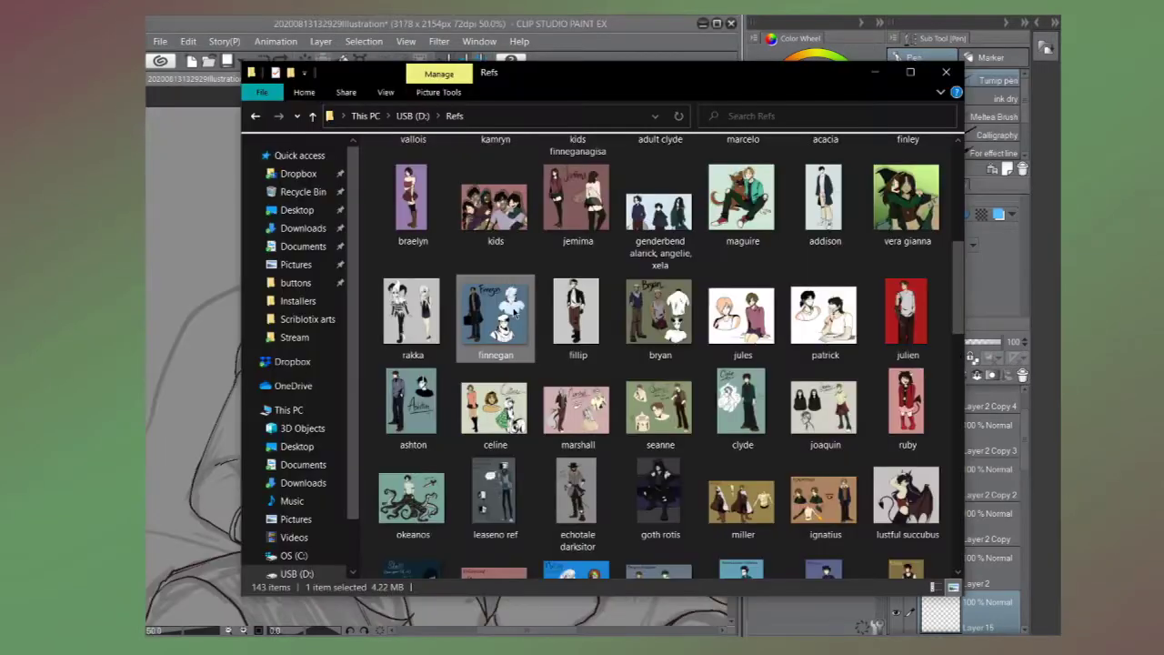
Add the finnegan image from the Refs folder as a new layer in the illustration
drag(515, 314, 200, 359)
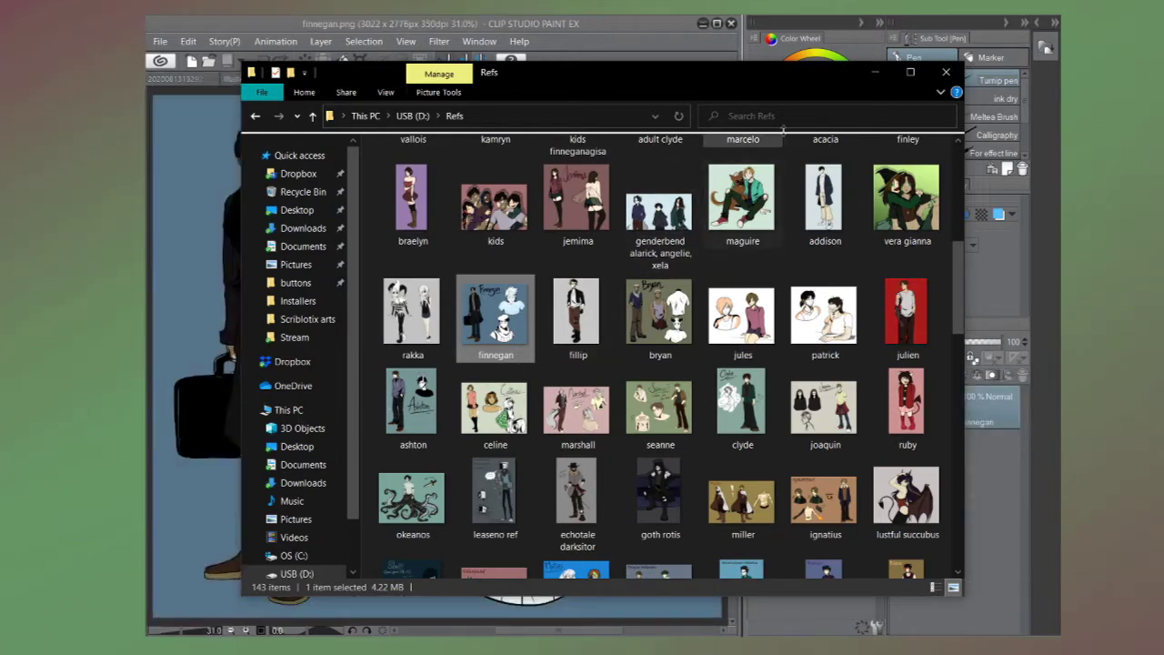
click(876, 78)
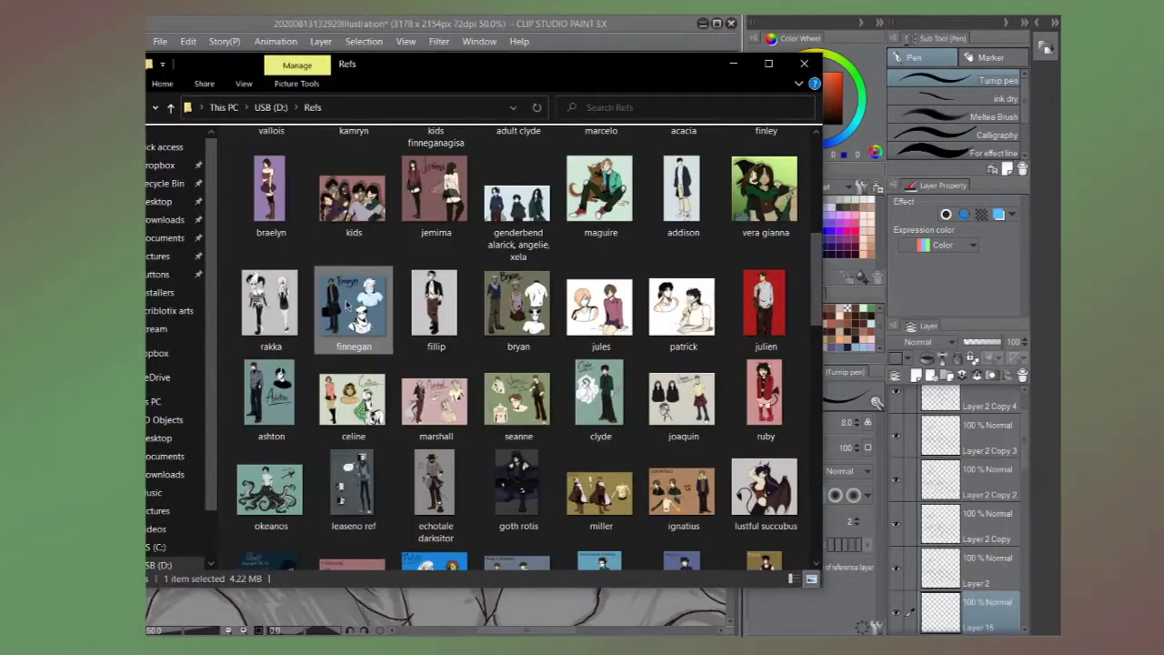
drag(346, 299, 891, 415)
drag(945, 457, 943, 464)
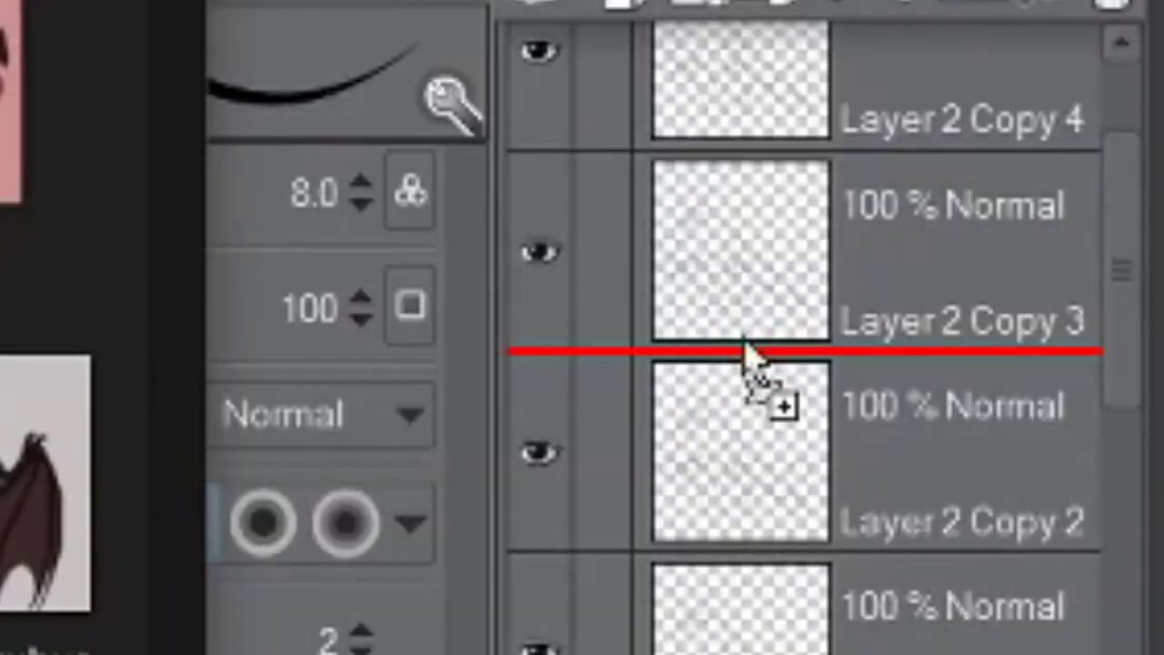
drag(761, 386, 769, 446)
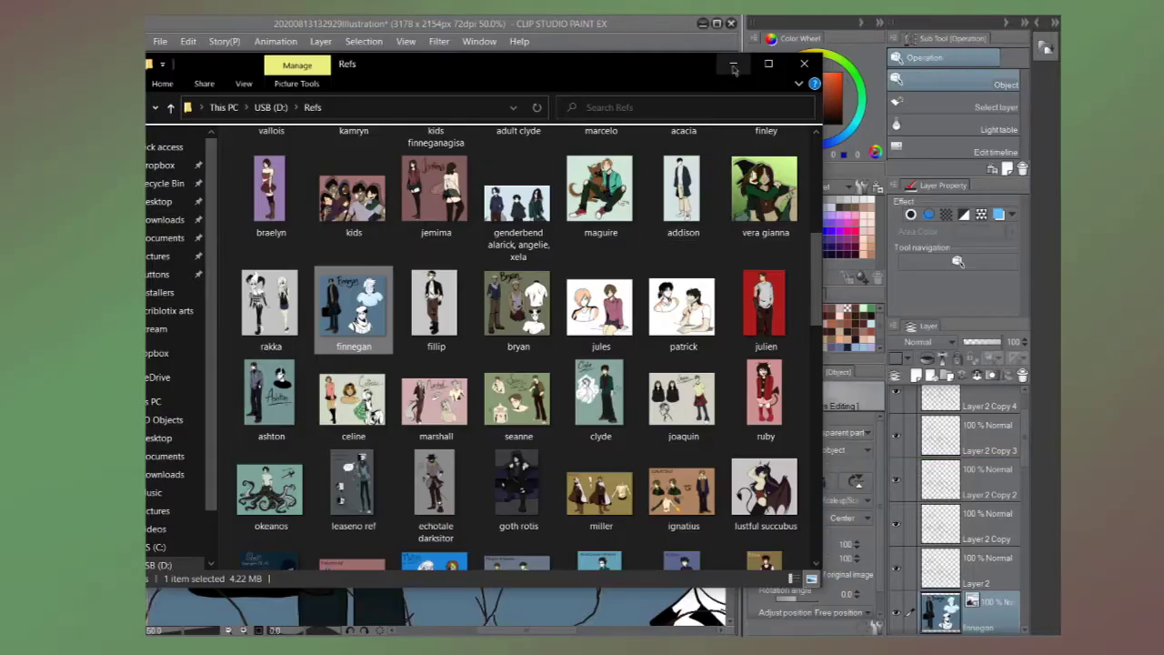
click(733, 65)
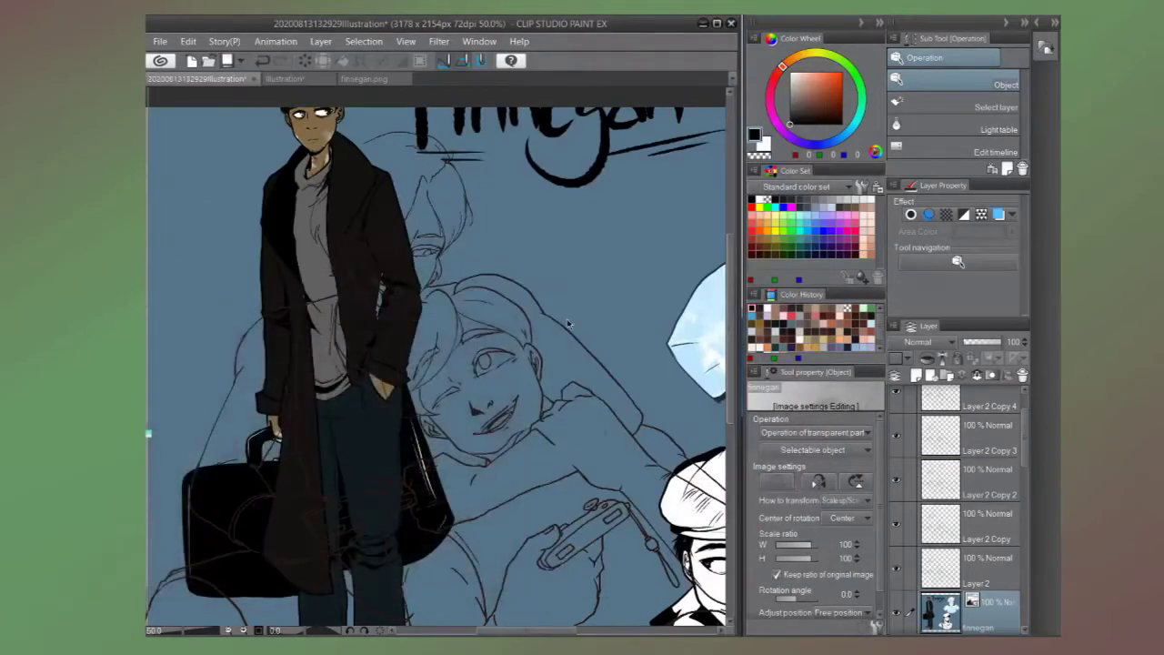
scroll(570, 323, down, 3)
Shrink the finnegan image to about half size, rasterize it, and reposition it over the sketch
drag(586, 167, 507, 222)
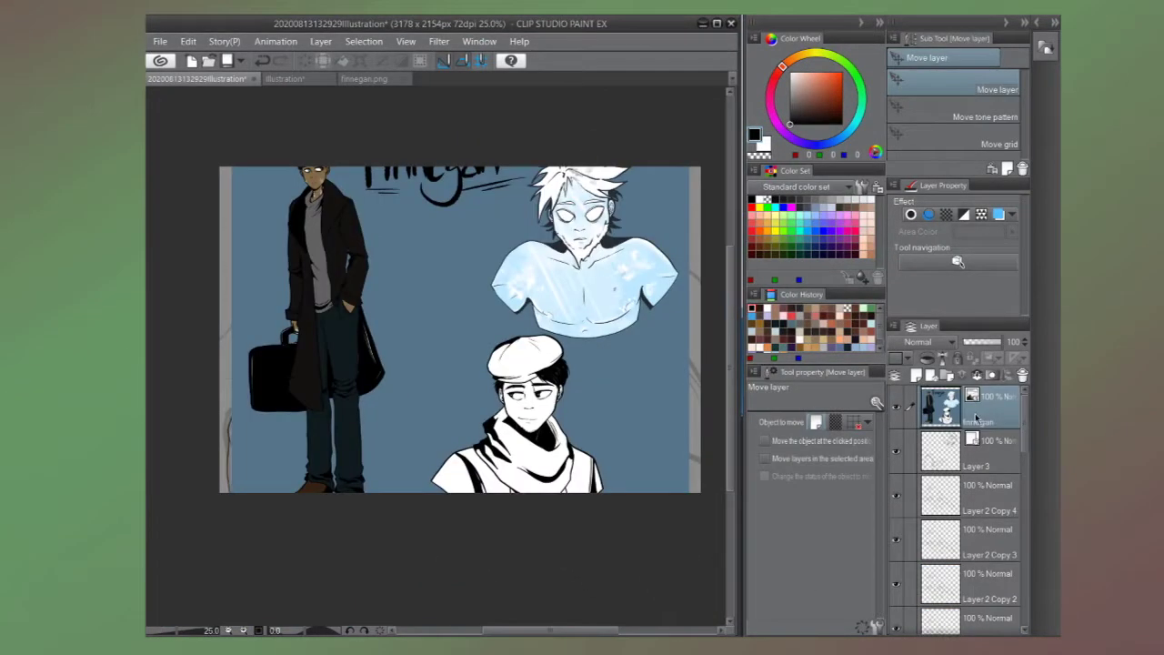
right_click(978, 419)
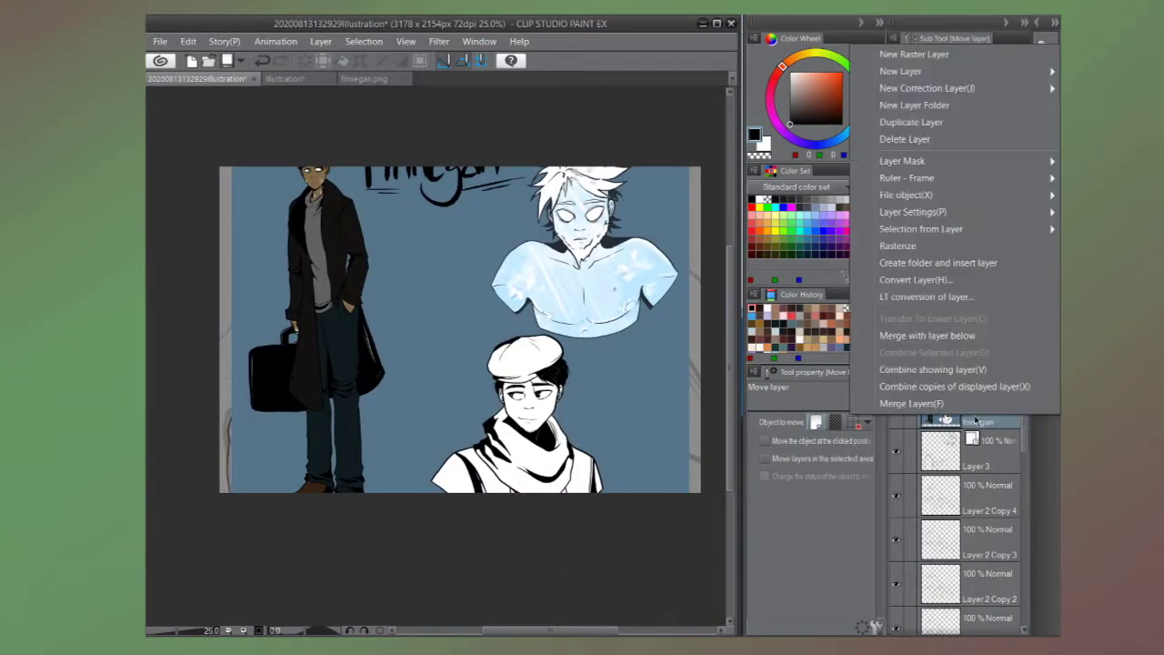
click(909, 246)
mouse_move(575, 334)
mouse_down()
mouse_move(579, 356)
mouse_move(582, 290)
mouse_move(582, 311)
mouse_up()
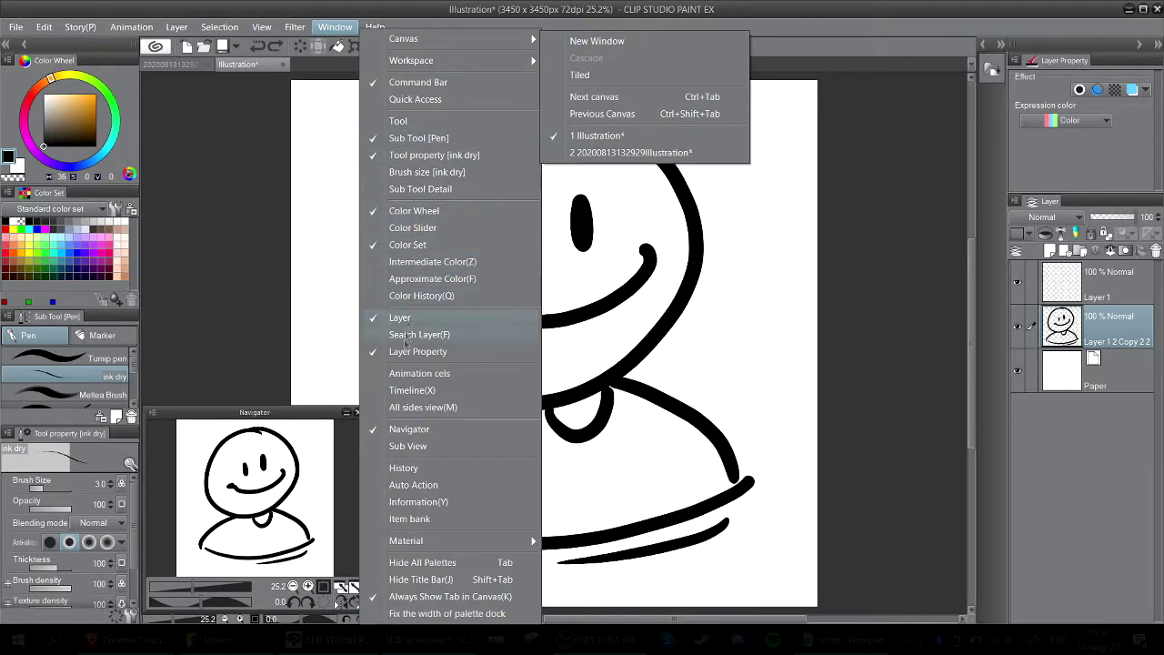
Open the Sub View palette and import the kamryn image from the Refs folder
click(408, 446)
click(833, 164)
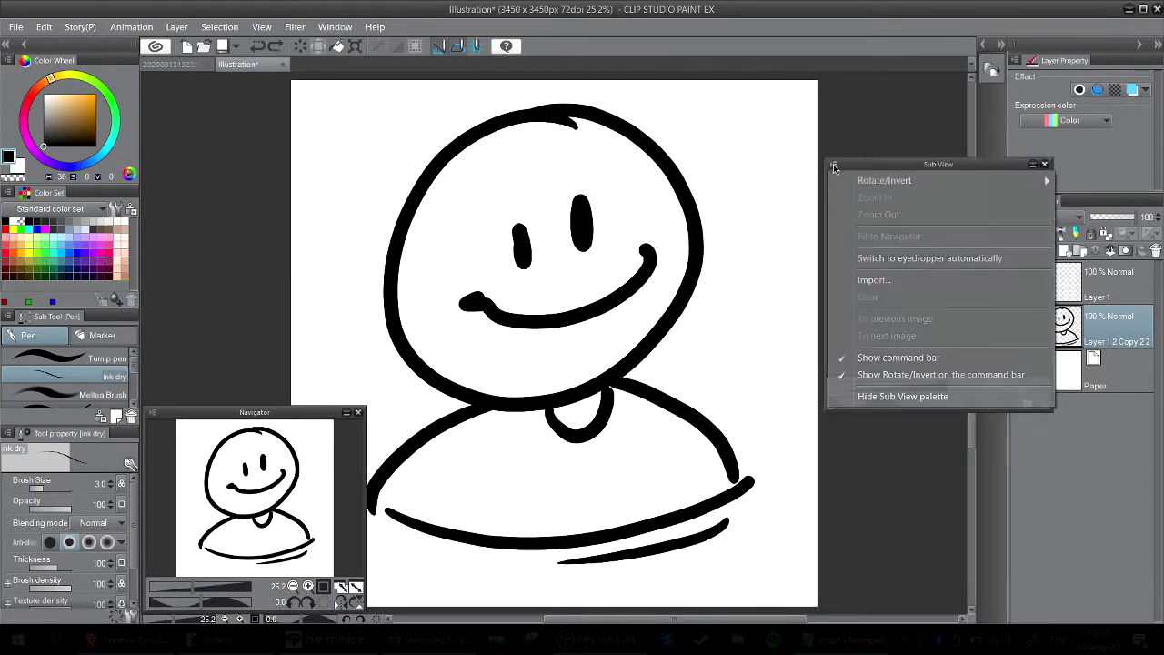
click(874, 280)
scroll(64, 182, down, 5)
click(82, 233)
scroll(410, 200, down, 2)
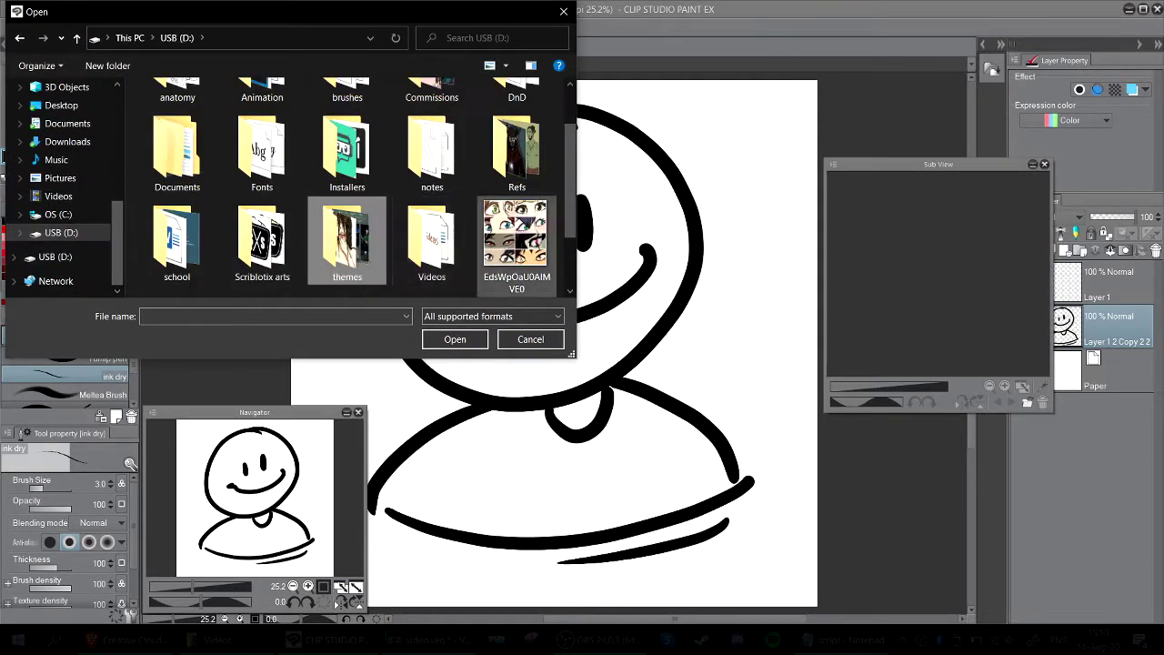
double_click(515, 136)
scroll(569, 188, down, 10)
scroll(564, 182, up, 1)
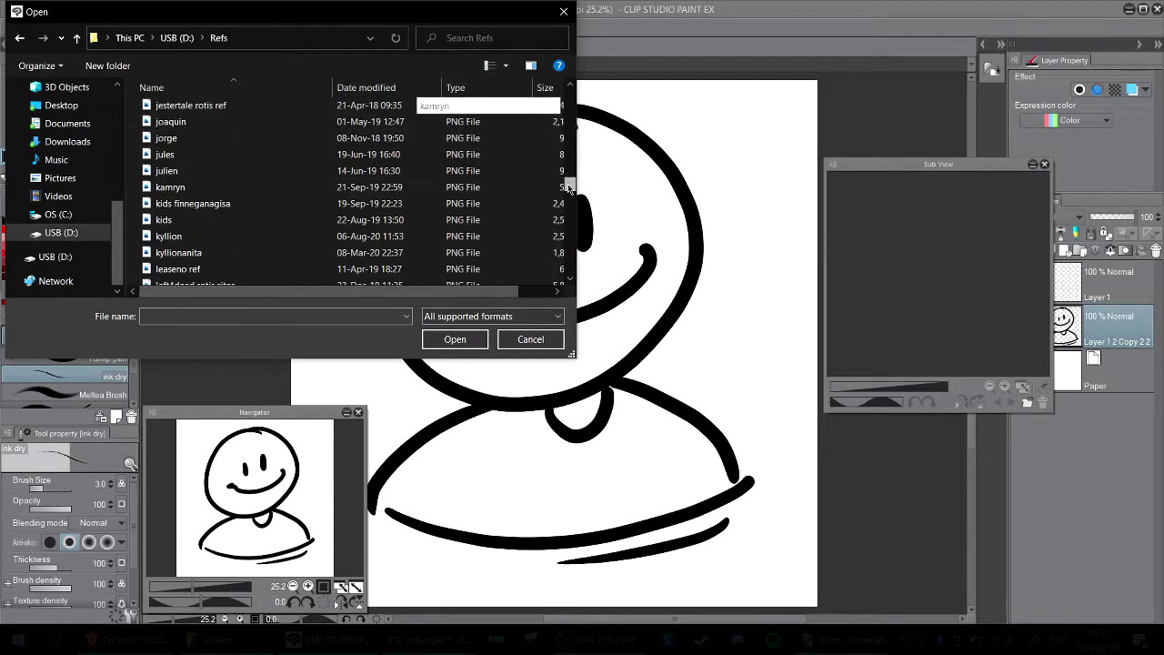
click(515, 187)
click(455, 340)
Load color palette 3 into Sub View and paint purple and orange test strokes beside the face
key(alt+Tab)
drag(573, 169, 946, 273)
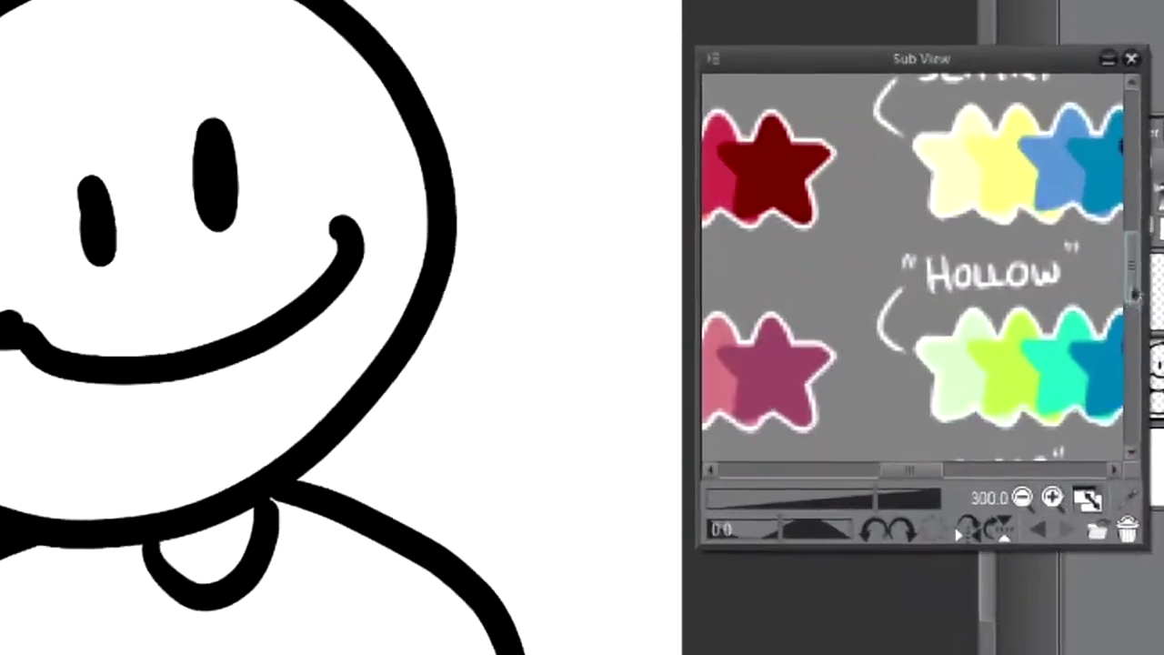
drag(1134, 293, 1135, 239)
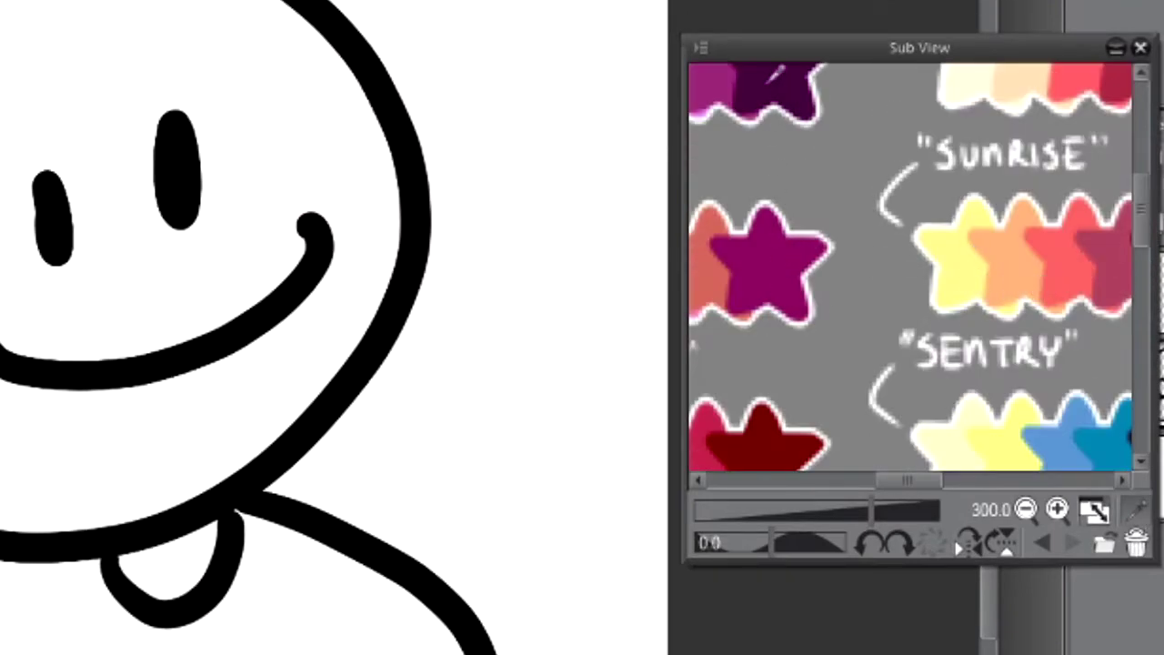
mouse_move(537, 301)
mouse_down()
mouse_move(563, 323)
mouse_move(557, 635)
mouse_up()
mouse_move(446, 228)
mouse_down()
mouse_move(582, 264)
mouse_move(637, 337)
mouse_up()
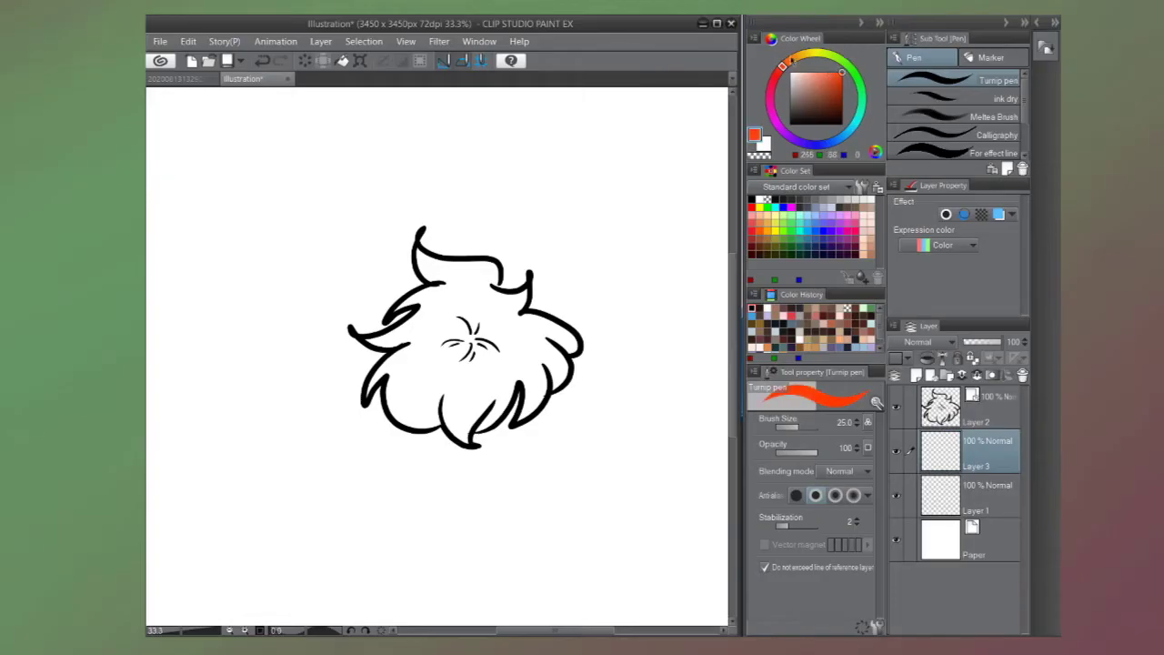
Paint brighter orange over the hair at brush size 300, undo it, then fill the top-left tuft
drag(788, 65, 791, 60)
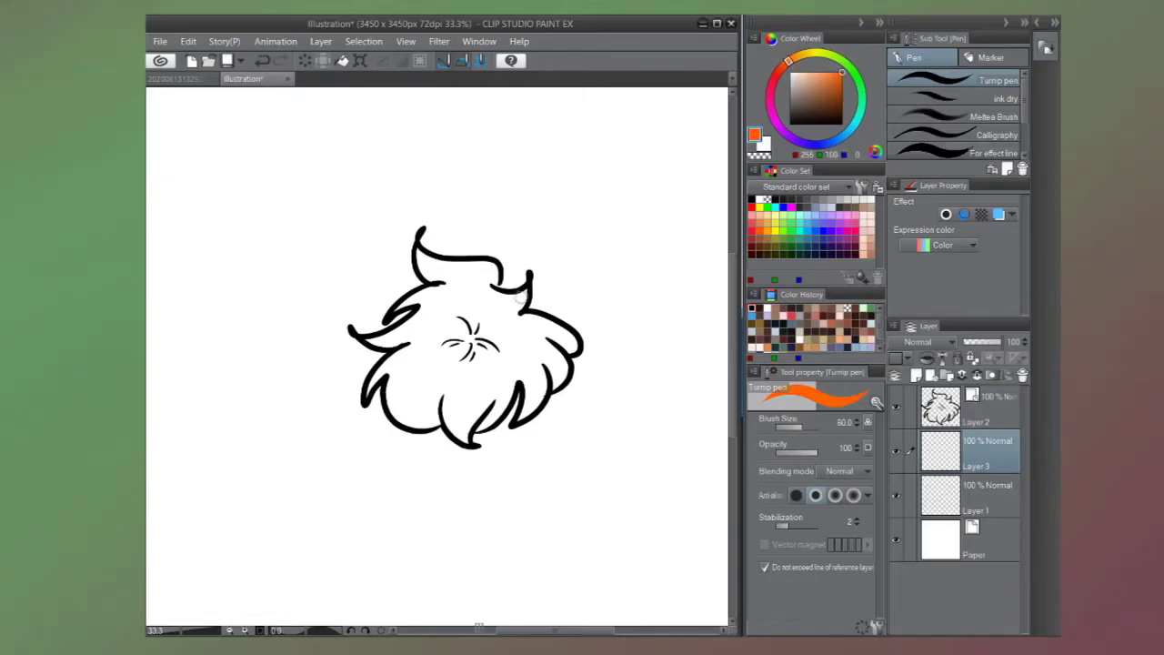
mouse_move(542, 280)
mouse_down()
mouse_move(559, 302)
mouse_move(531, 368)
mouse_move(549, 402)
mouse_move(596, 325)
mouse_move(523, 434)
mouse_move(491, 370)
mouse_move(509, 275)
mouse_move(455, 288)
mouse_move(487, 261)
mouse_move(432, 247)
mouse_move(536, 259)
mouse_up()
key(])
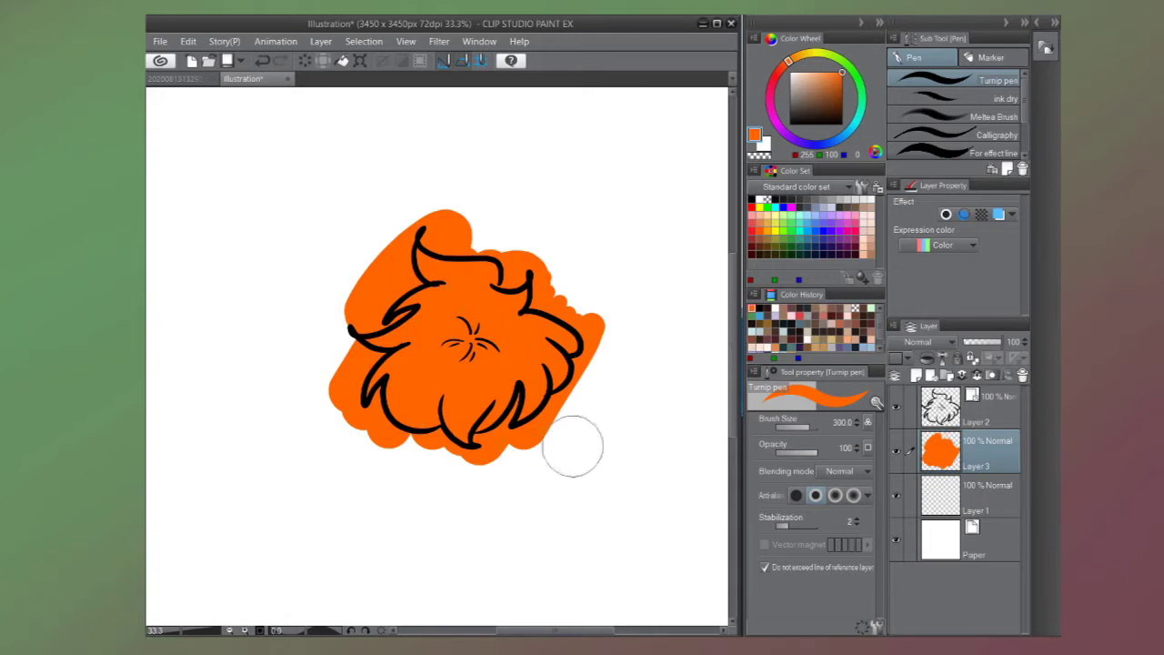
key(ctrl+z)
key(ctrl+z)
key(ctrl+z)
key(ctrl+z)
key(ctrl+z)
key(ctrl+z)
key(ctrl+z)
key(ctrl+z)
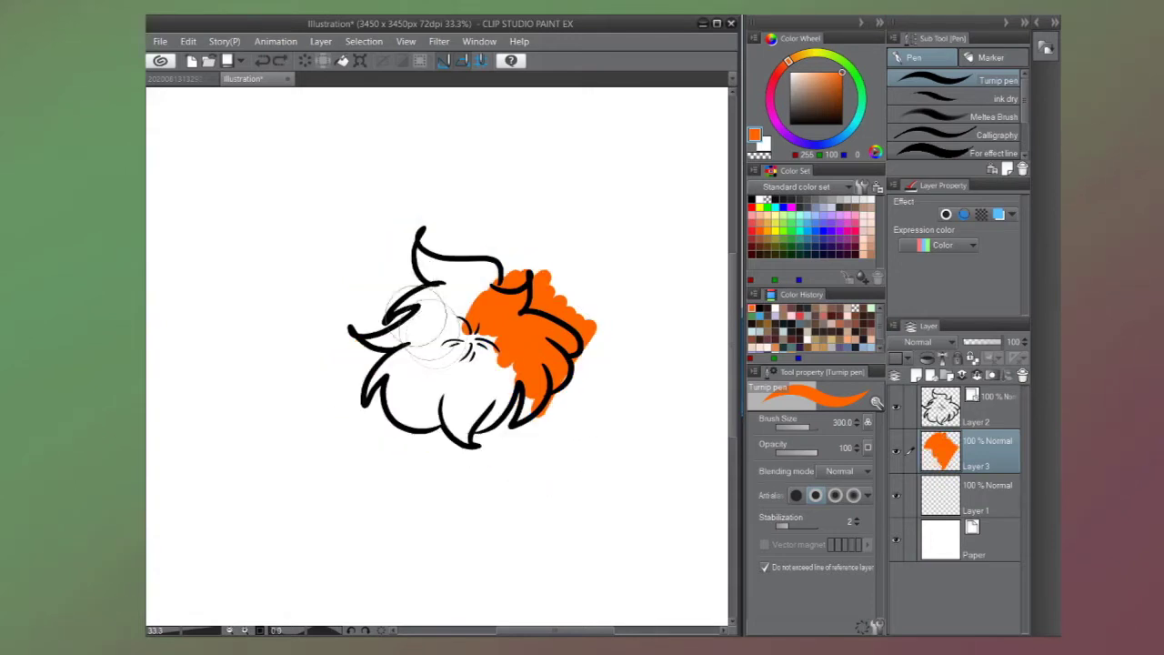
drag(444, 280, 424, 264)
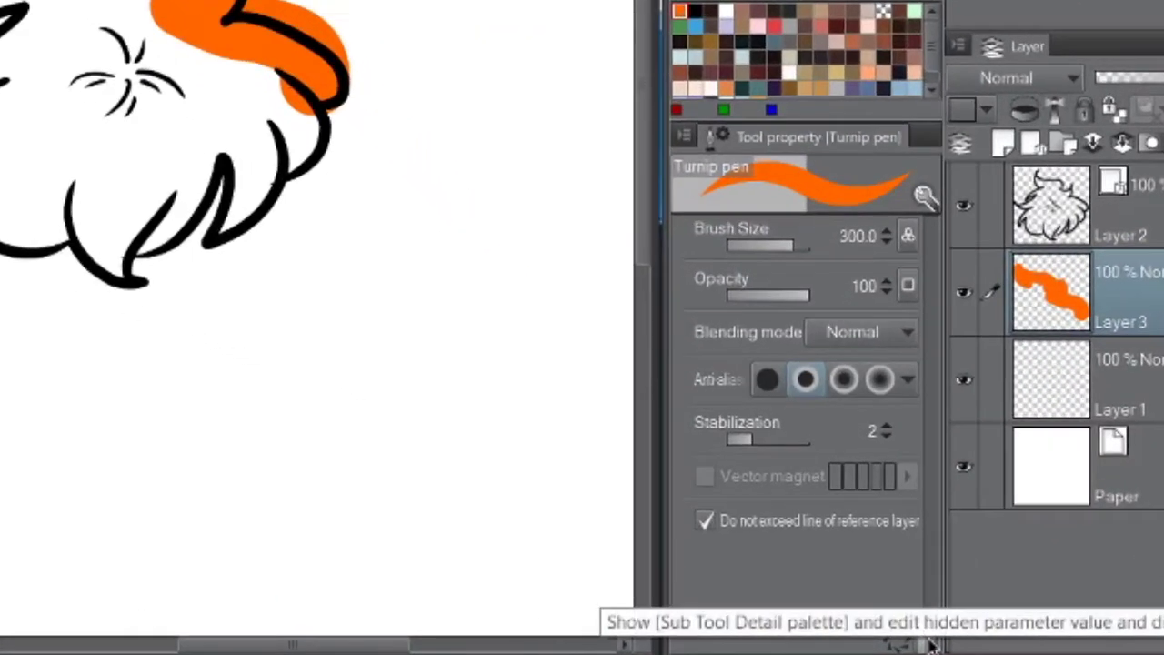
Enable Anti-overflow's Do not exceed line of reference layer and make lineart Layer 2 active
click(876, 627)
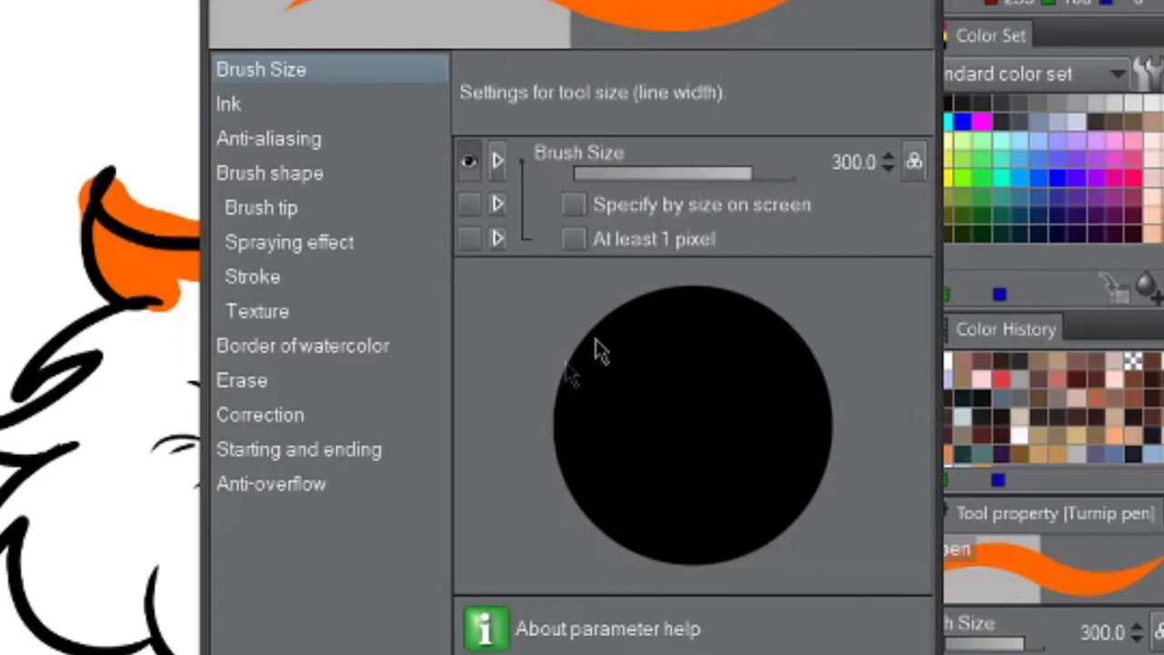
click(321, 485)
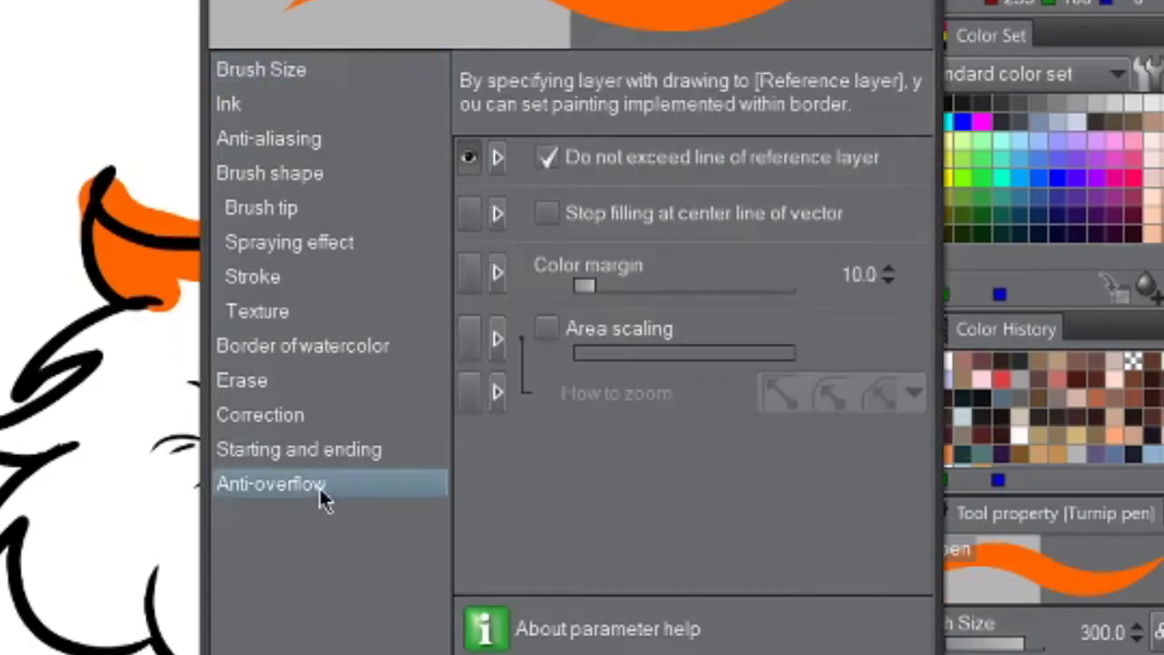
click(547, 160)
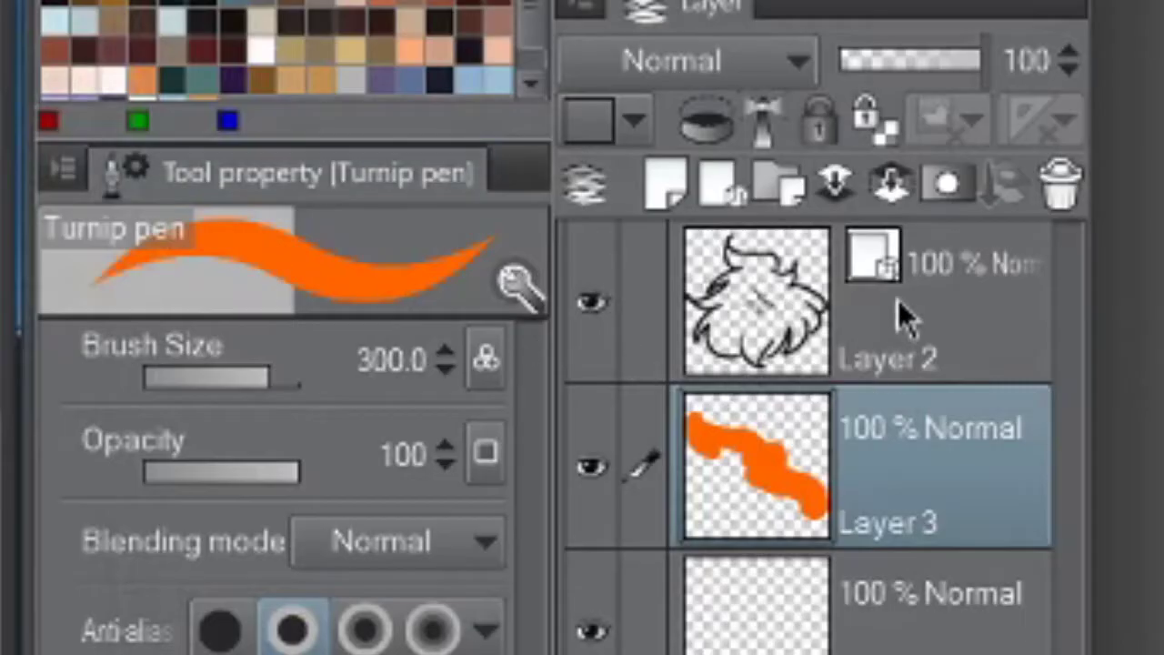
click(898, 310)
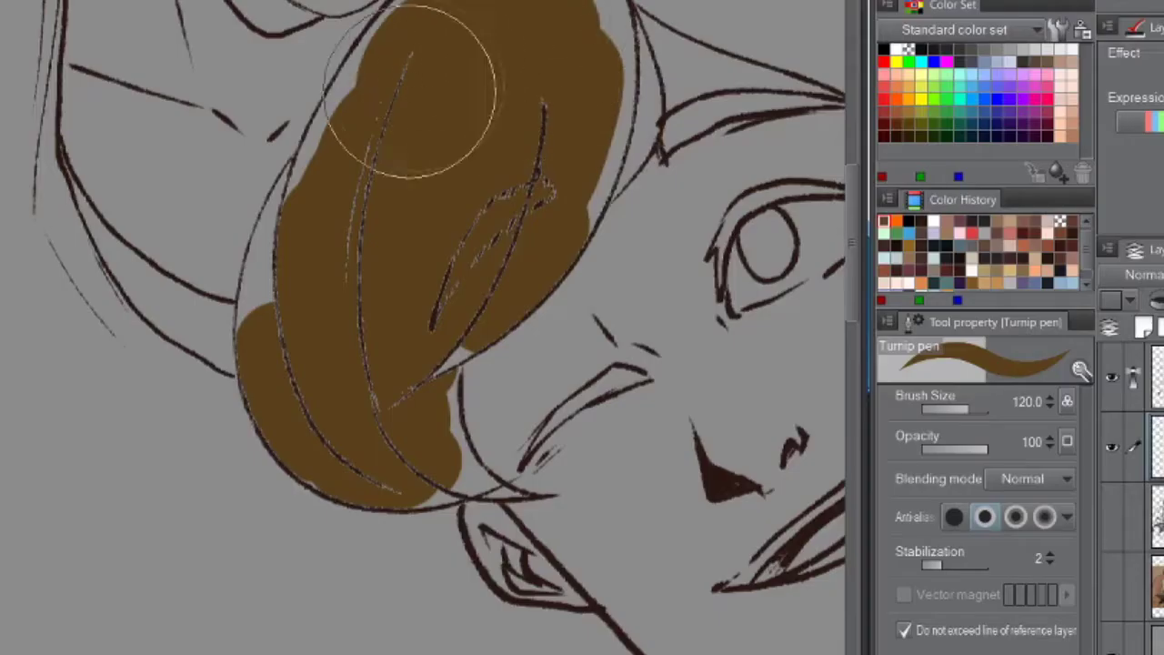
Paint the hair brown within the lineart, then write a black size-10 "ew." with a frowning face
mouse_move(429, 78)
mouse_down()
mouse_move(415, 52)
mouse_move(364, 156)
mouse_move(300, 228)
mouse_move(289, 195)
mouse_move(416, 221)
mouse_move(546, 146)
mouse_move(494, 13)
mouse_move(391, 260)
mouse_move(403, 385)
mouse_move(509, 482)
mouse_move(523, 468)
mouse_up()
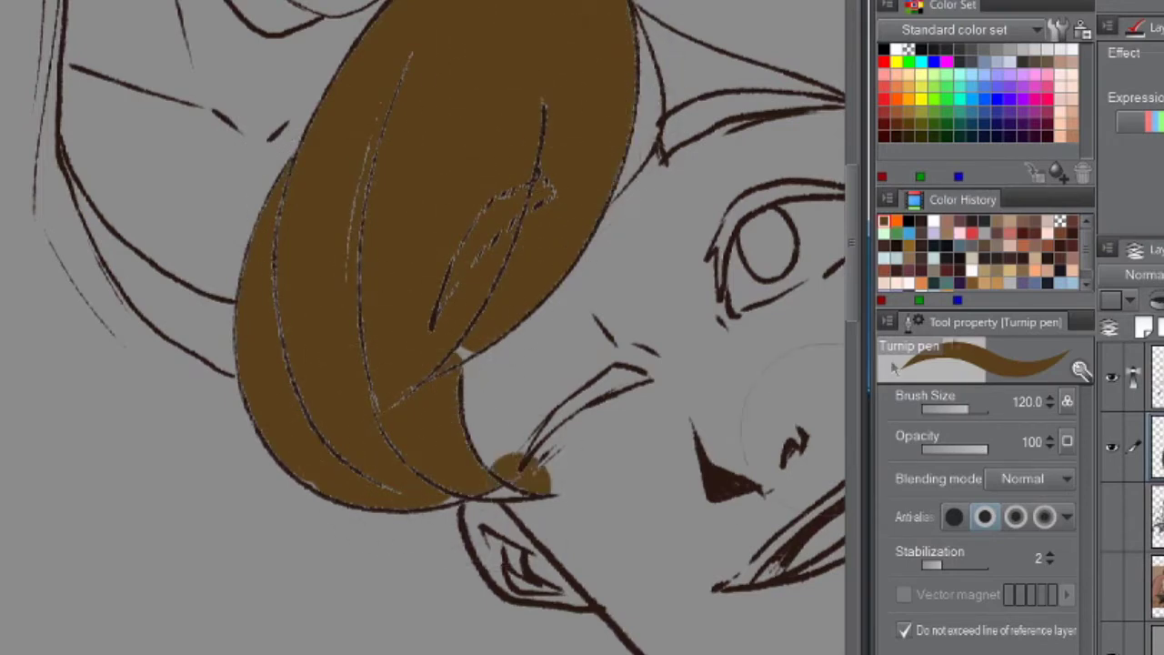
key(x)
key(bracketleft)
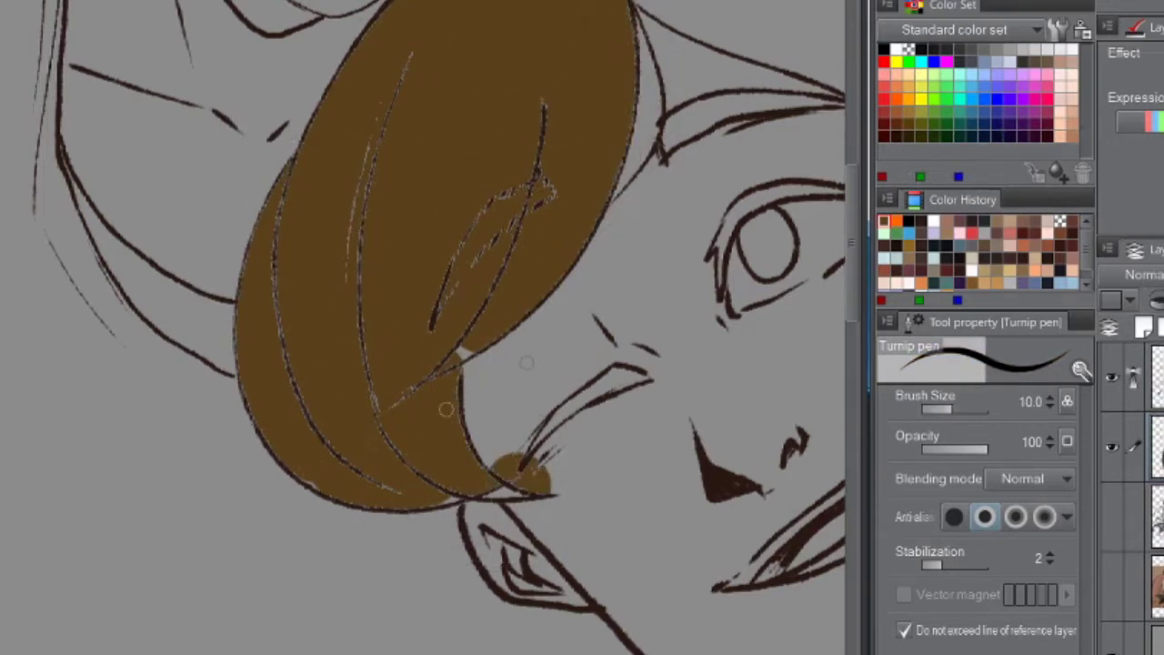
mouse_move(98, 469)
mouse_down()
mouse_move(107, 492)
mouse_move(150, 434)
mouse_up()
click(165, 459)
drag(156, 526, 162, 540)
drag(171, 522, 177, 535)
drag(168, 615, 241, 581)
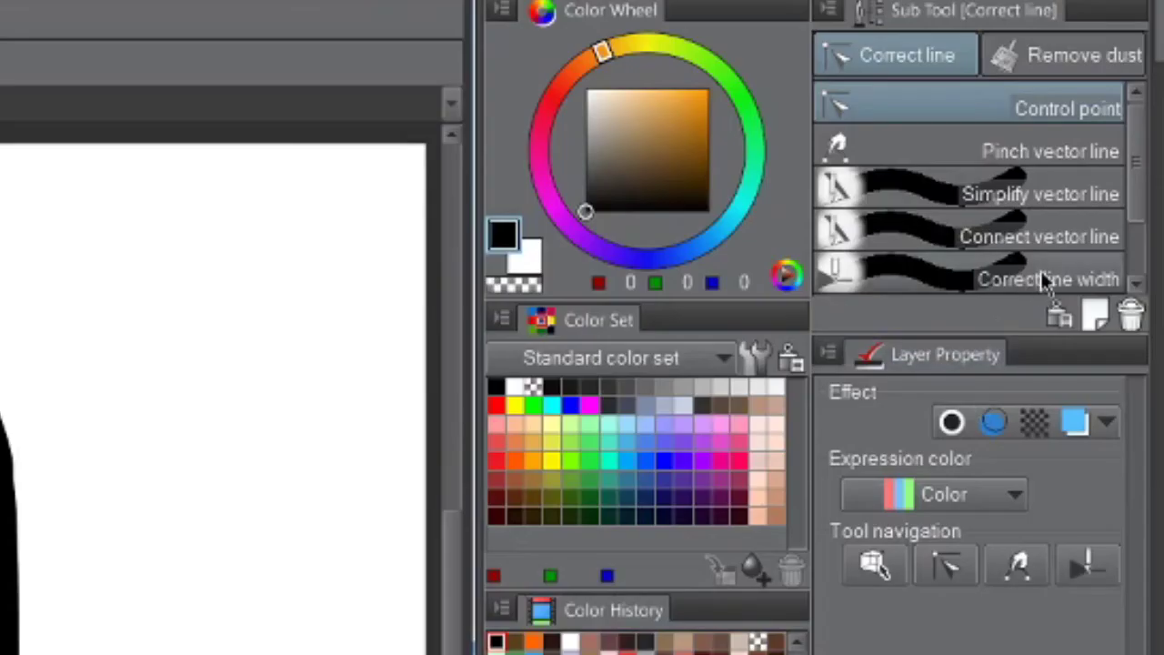
Thicken the smiley's mouth and the shoulder line with Correct line width set to Thicken width
scroll(1133, 209, down, 2)
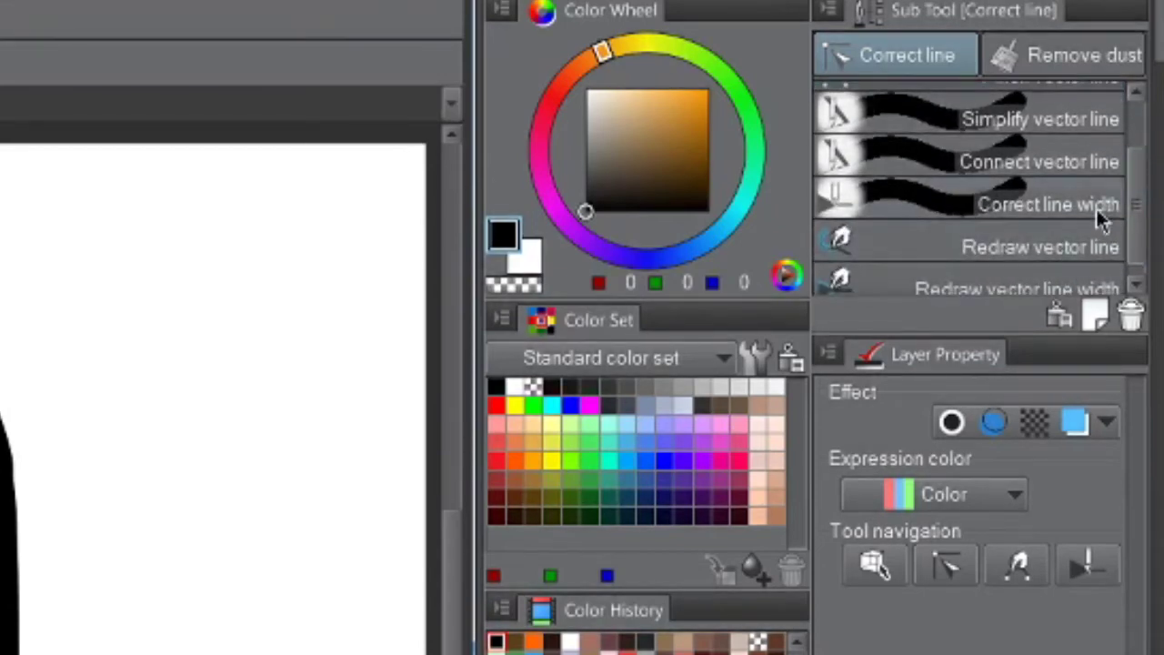
click(1099, 213)
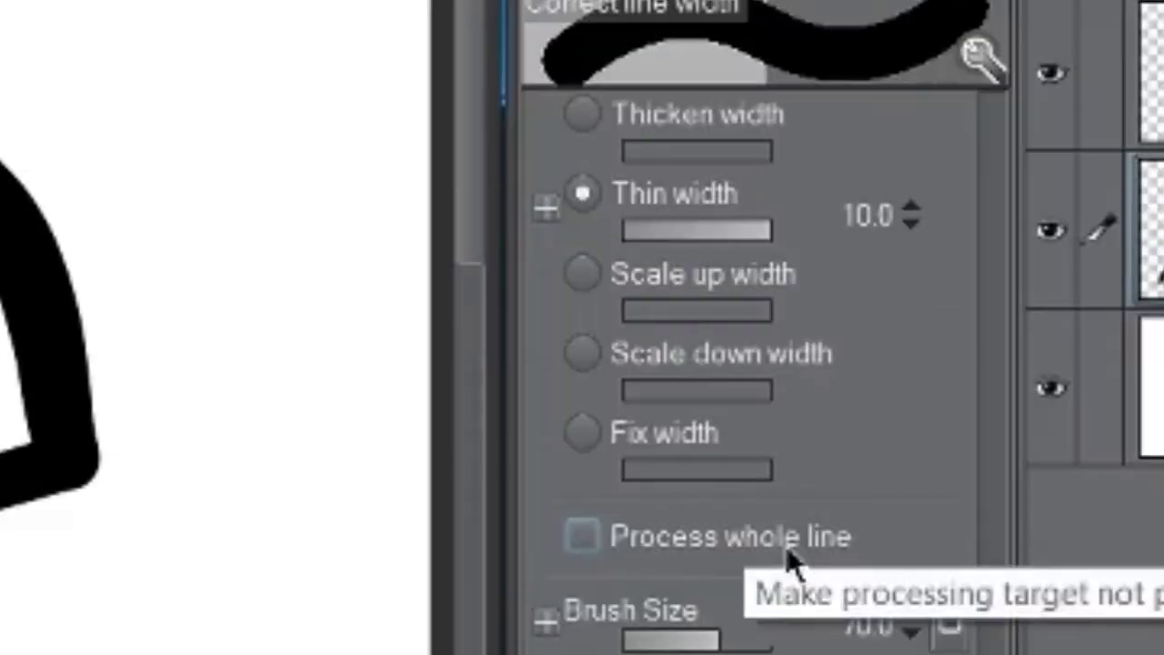
click(785, 547)
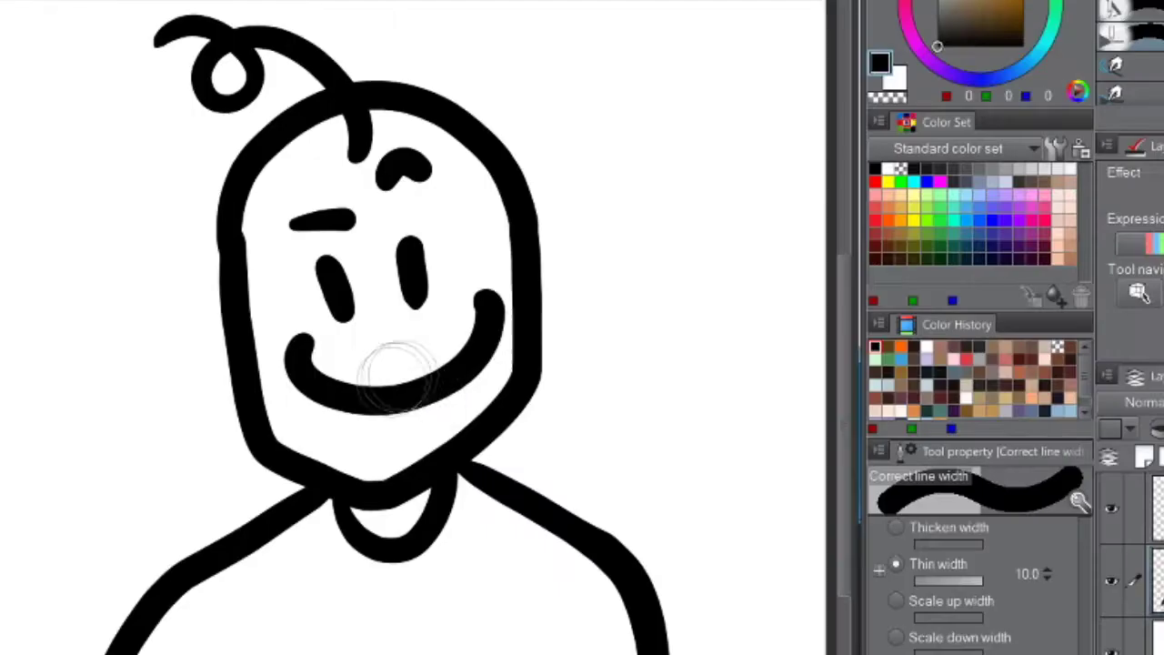
drag(398, 373, 397, 395)
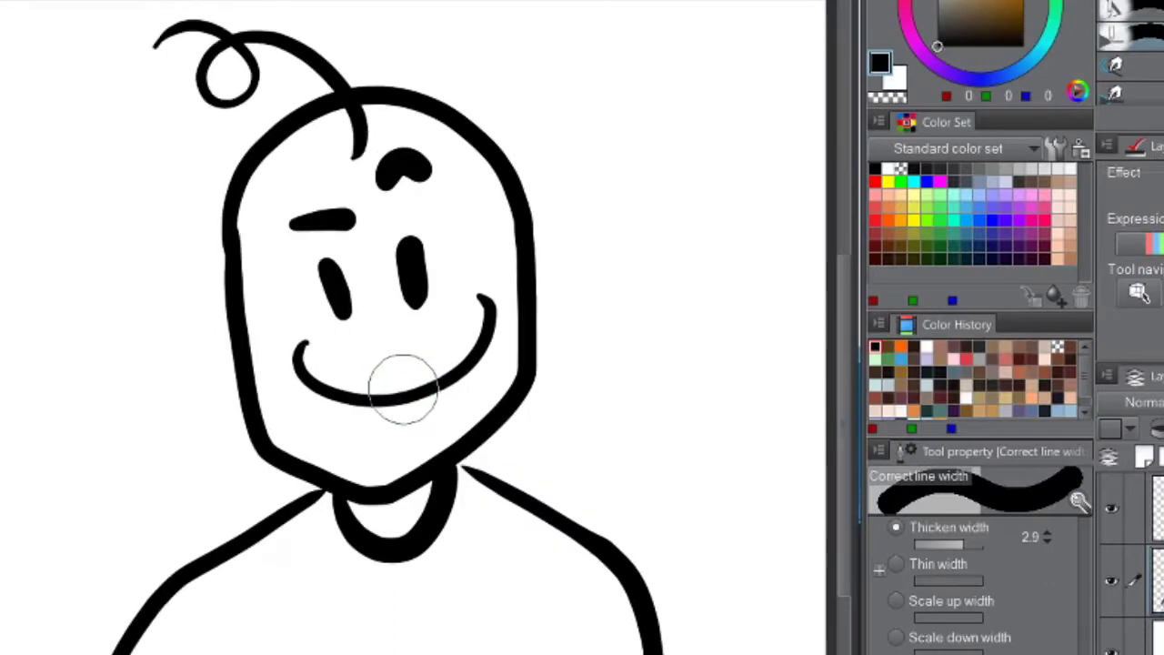
drag(403, 390, 405, 393)
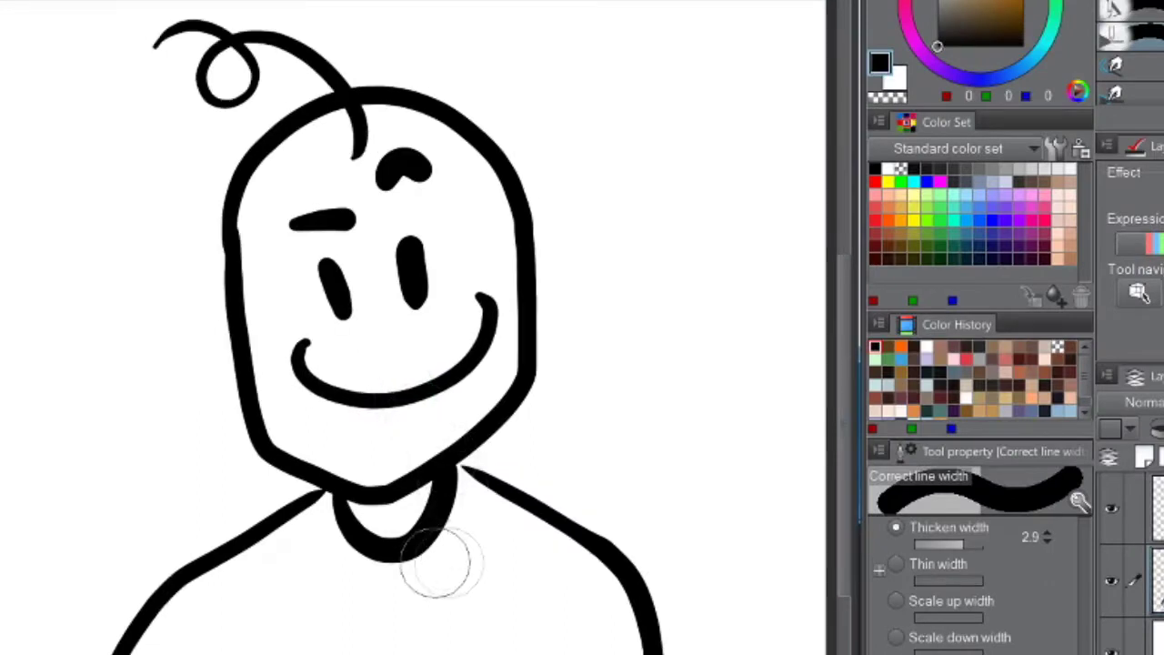
drag(520, 513, 567, 528)
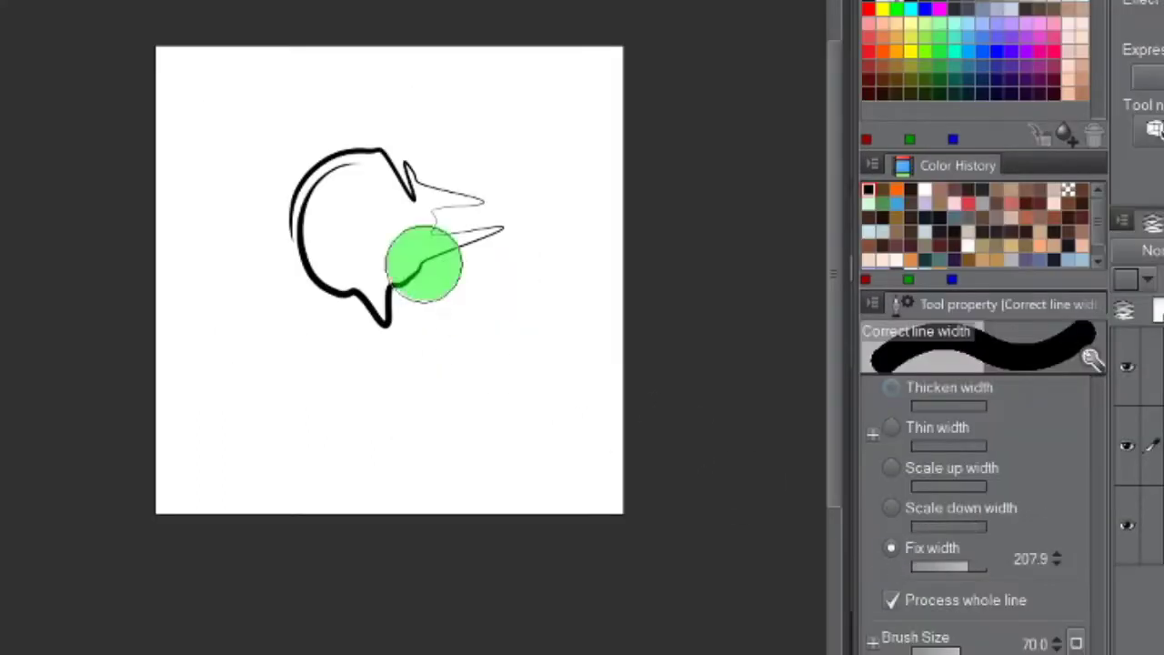
Use Fix width with Process whole line to give every line one uniform width
click(424, 264)
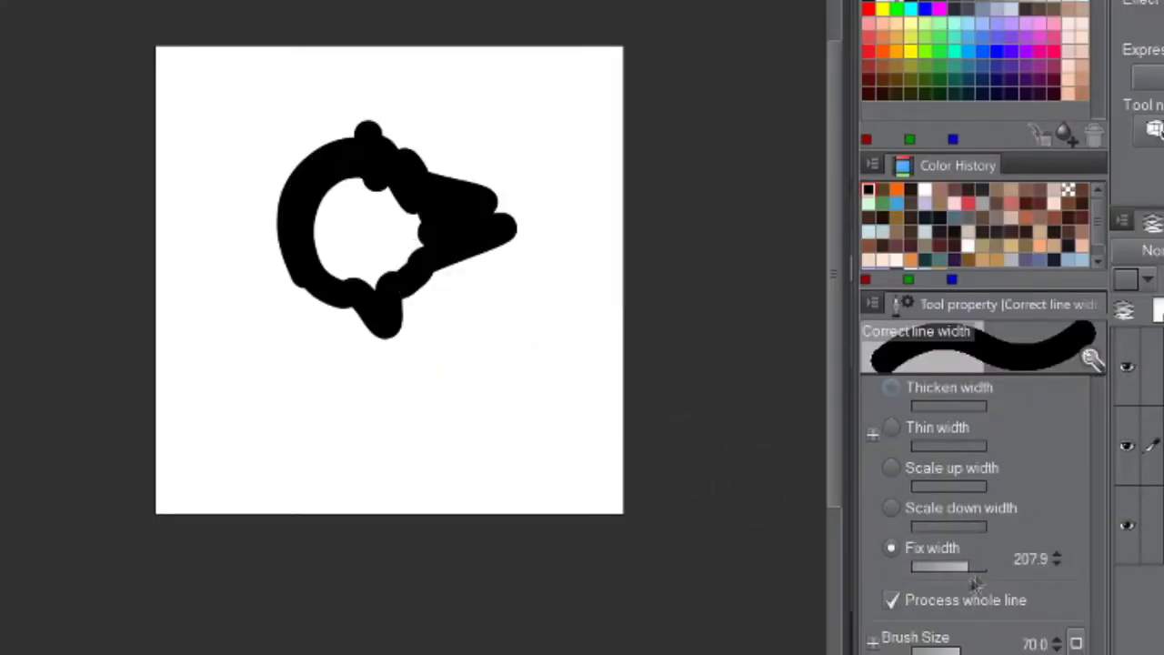
click(428, 294)
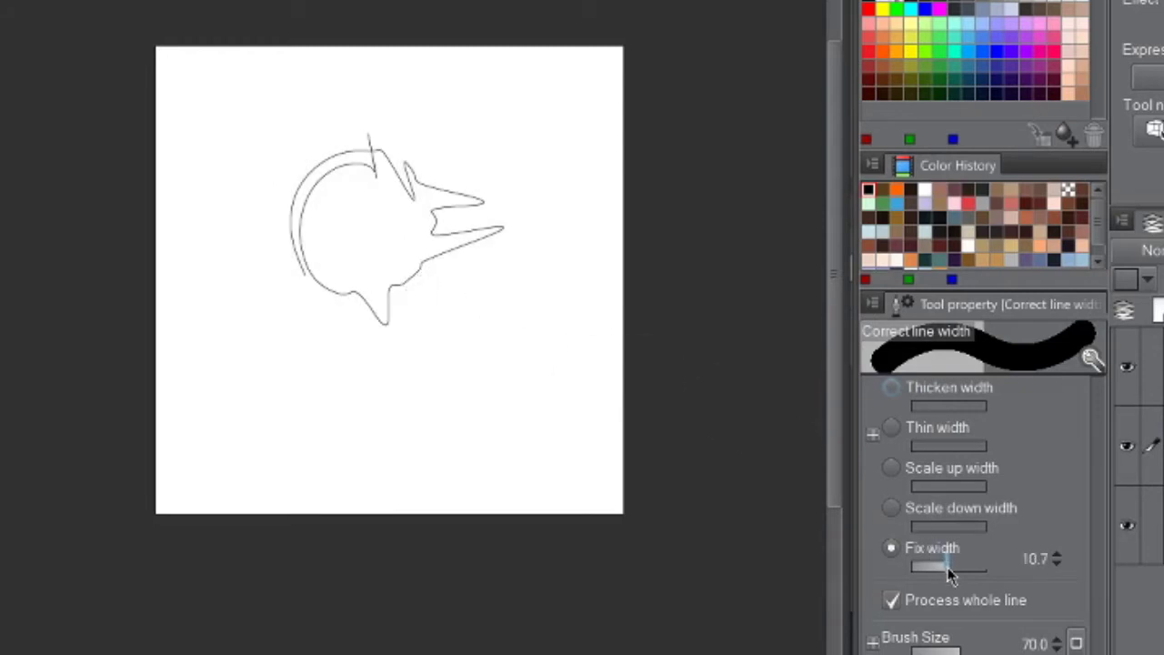
click(462, 312)
click(950, 566)
click(429, 300)
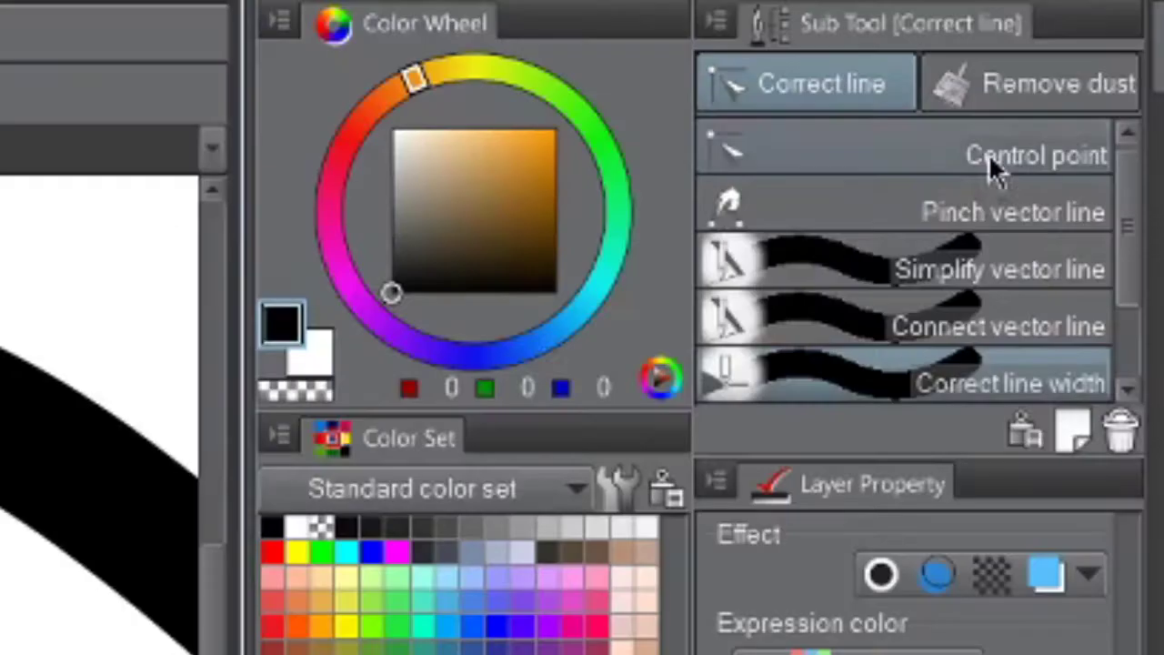
Drag the stray control points to smooth the notch in the head outline near the hair strand
click(988, 161)
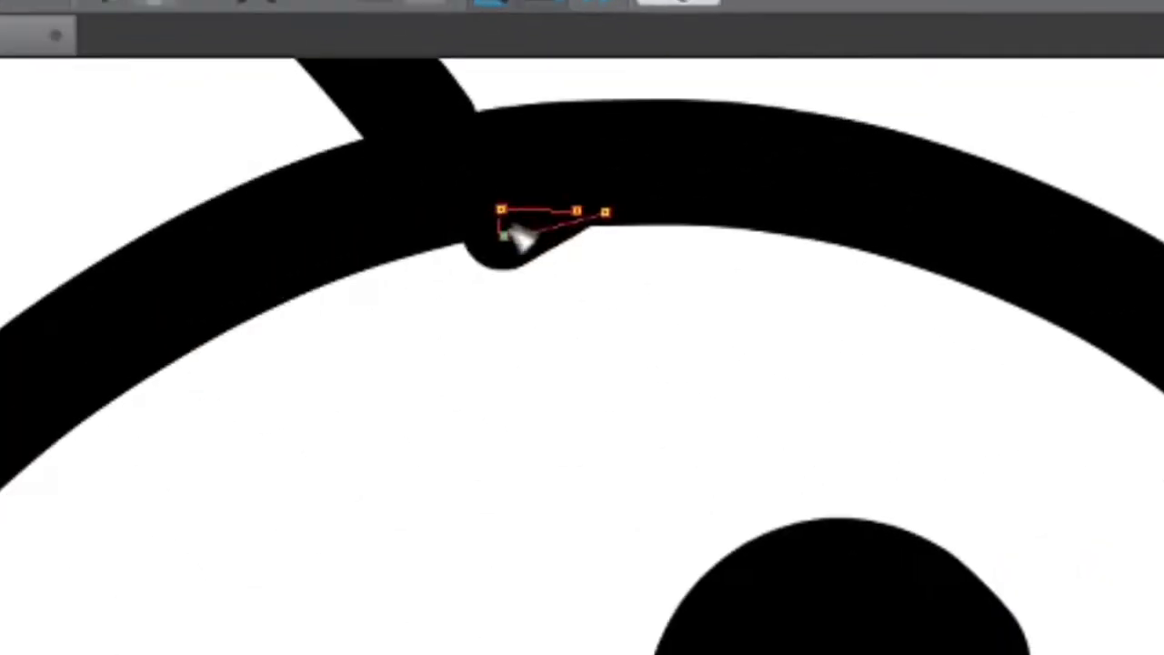
drag(504, 224, 459, 141)
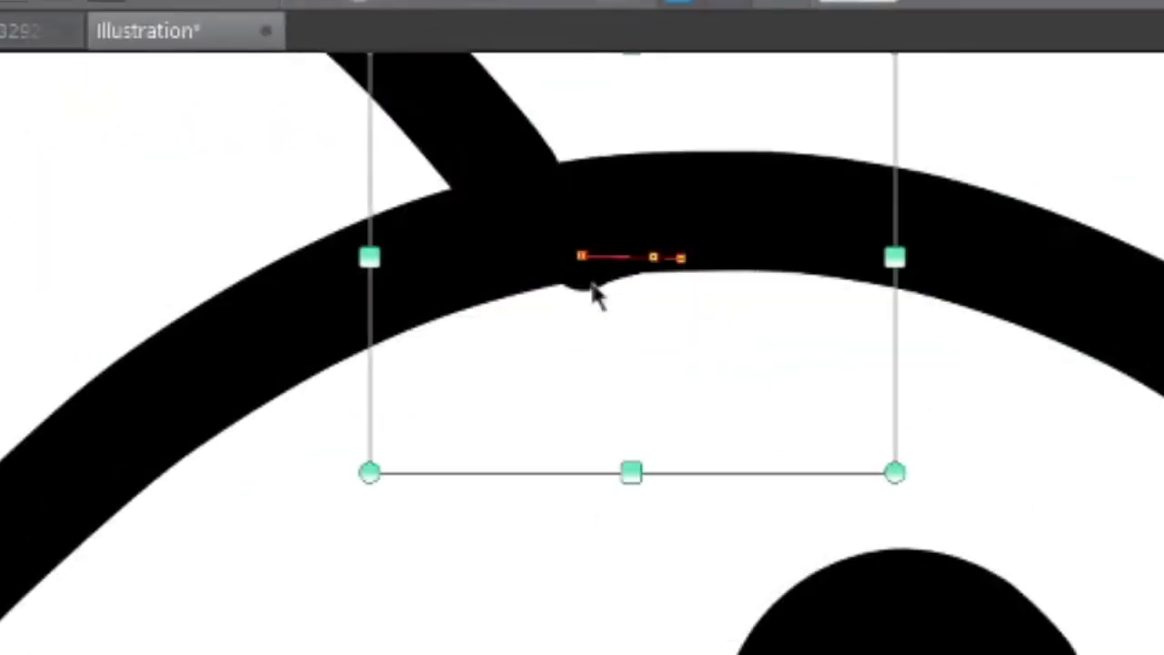
drag(590, 252, 520, 181)
drag(527, 260, 571, 233)
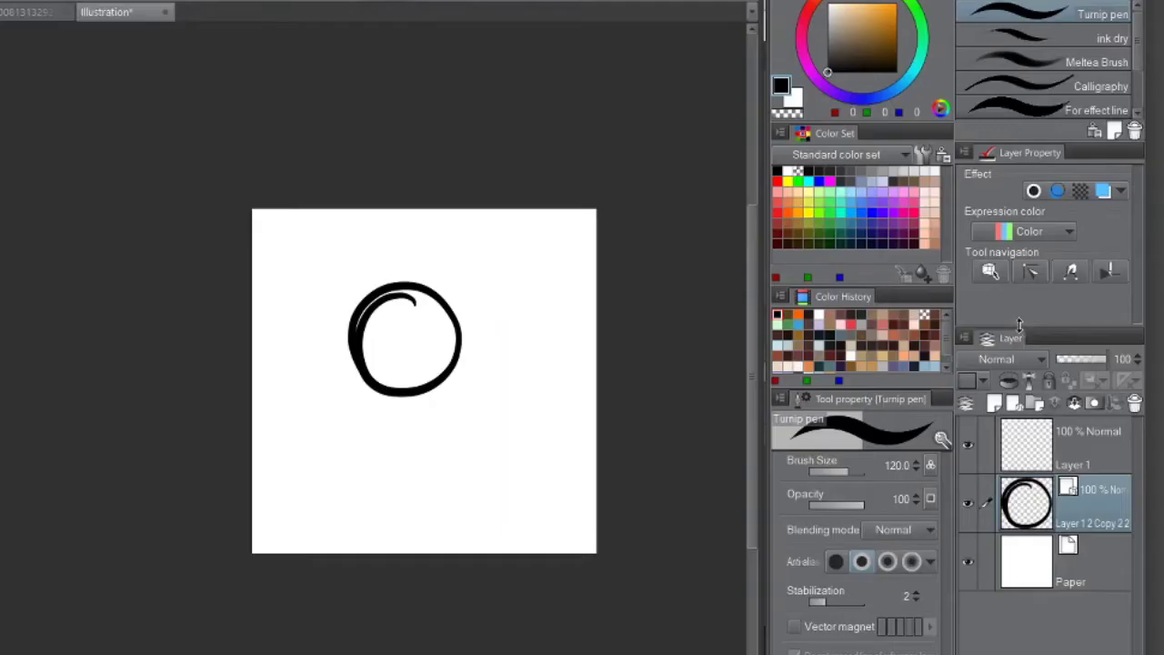
Cycle through Control point and Pinch vector line, ending on the Correct line width sub tool
key(y)
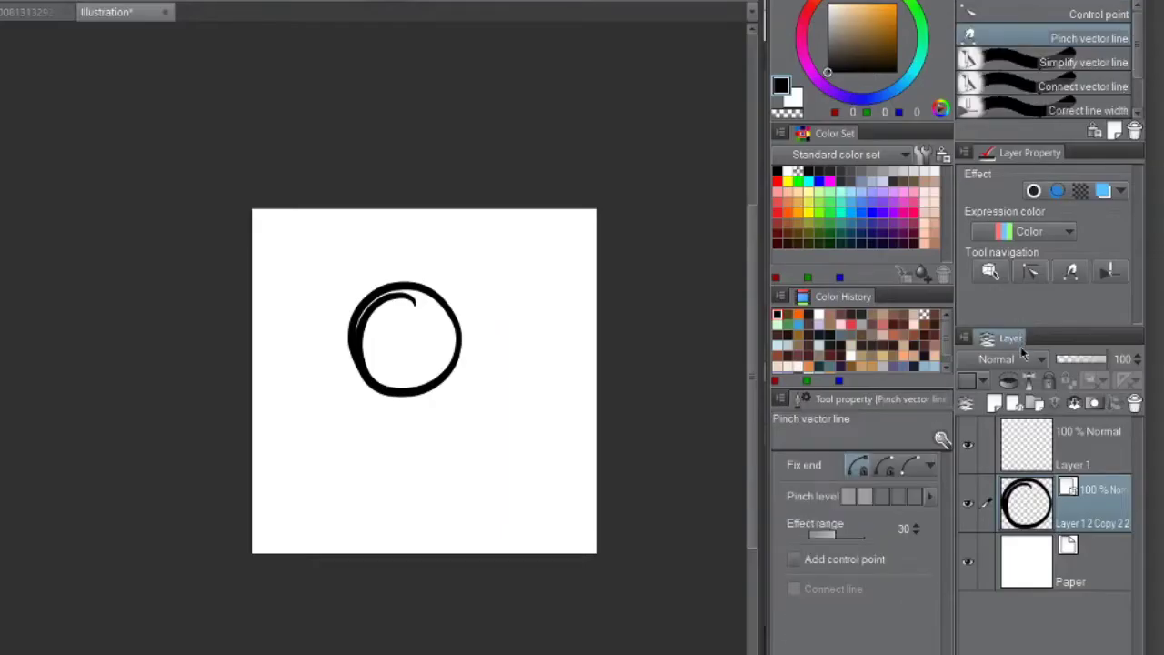
key(o)
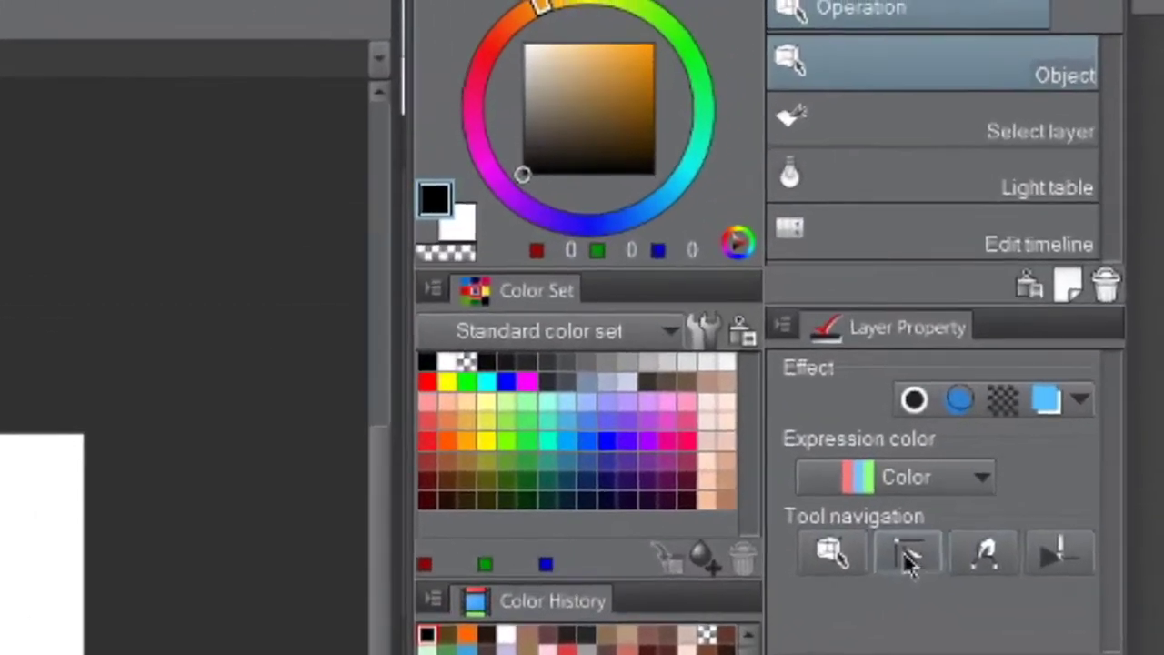
click(910, 555)
click(981, 587)
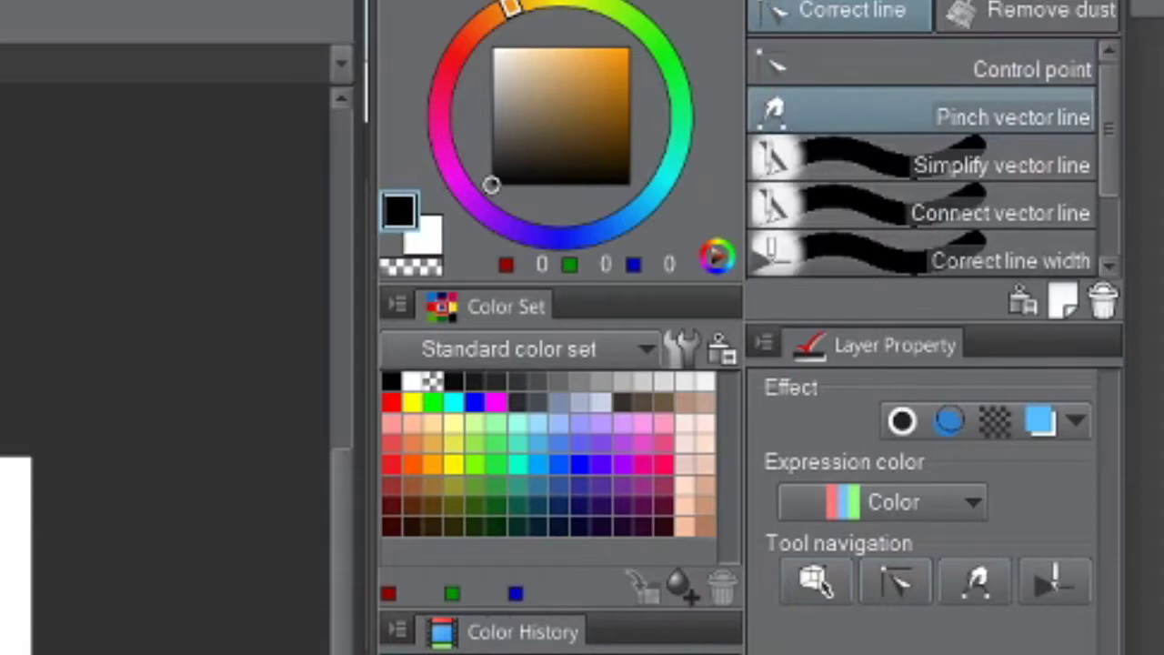
click(1053, 580)
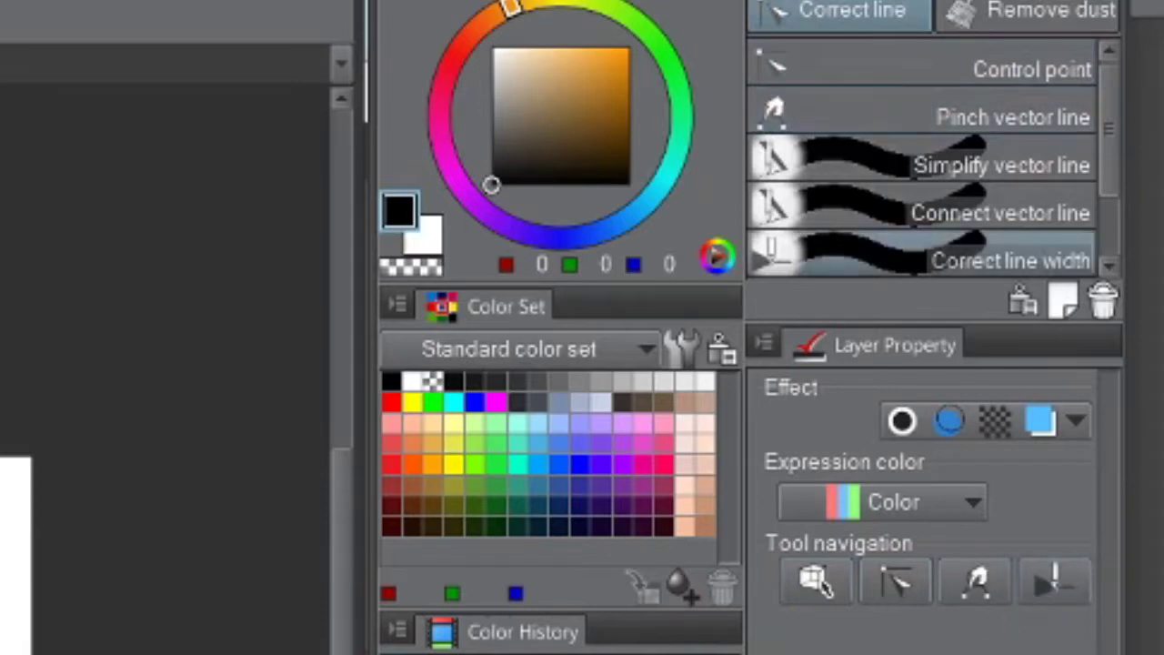
Convert the smiley drawing's layer to a Raster layer
click(813, 580)
right_click(1096, 473)
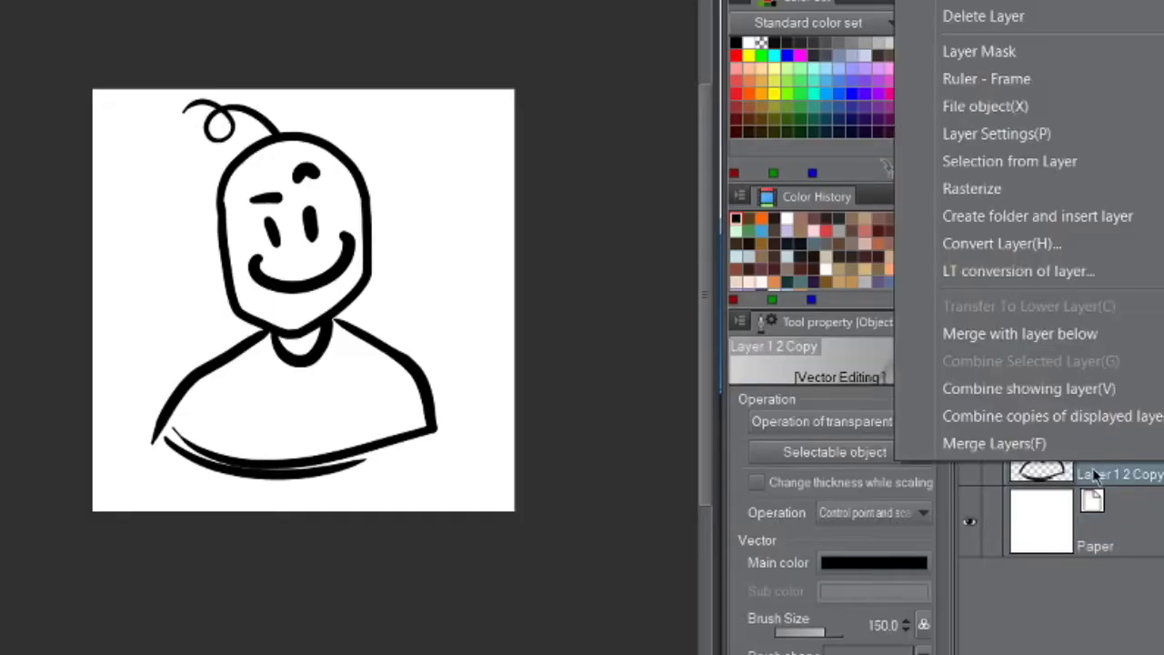
click(1028, 244)
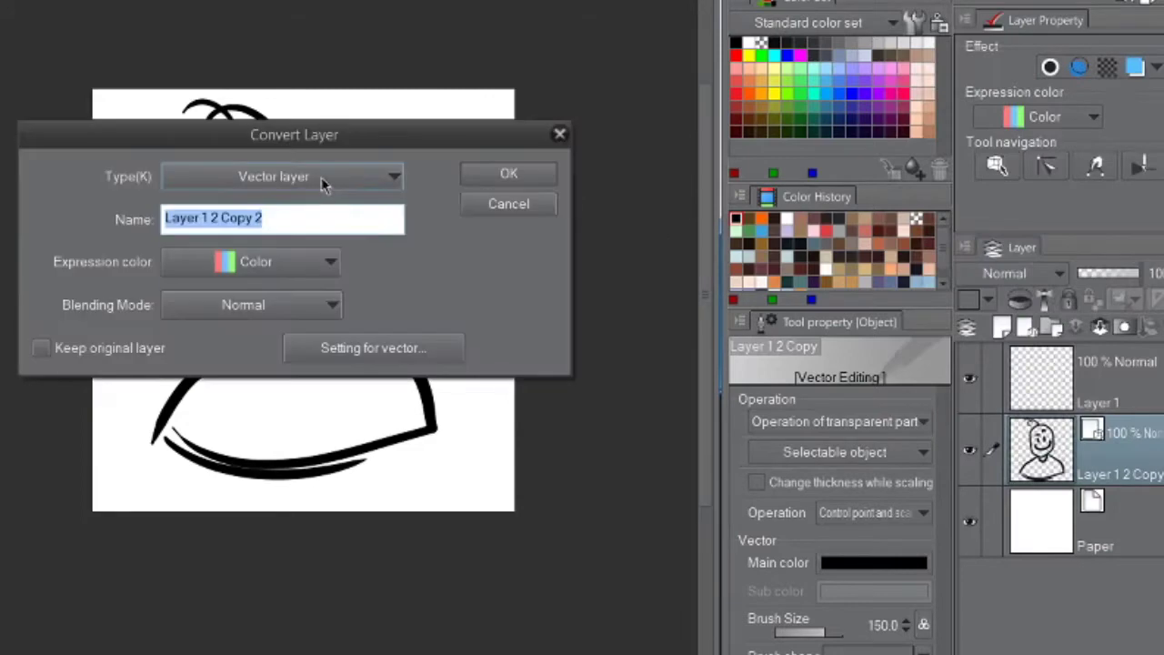
click(322, 177)
click(317, 201)
click(506, 178)
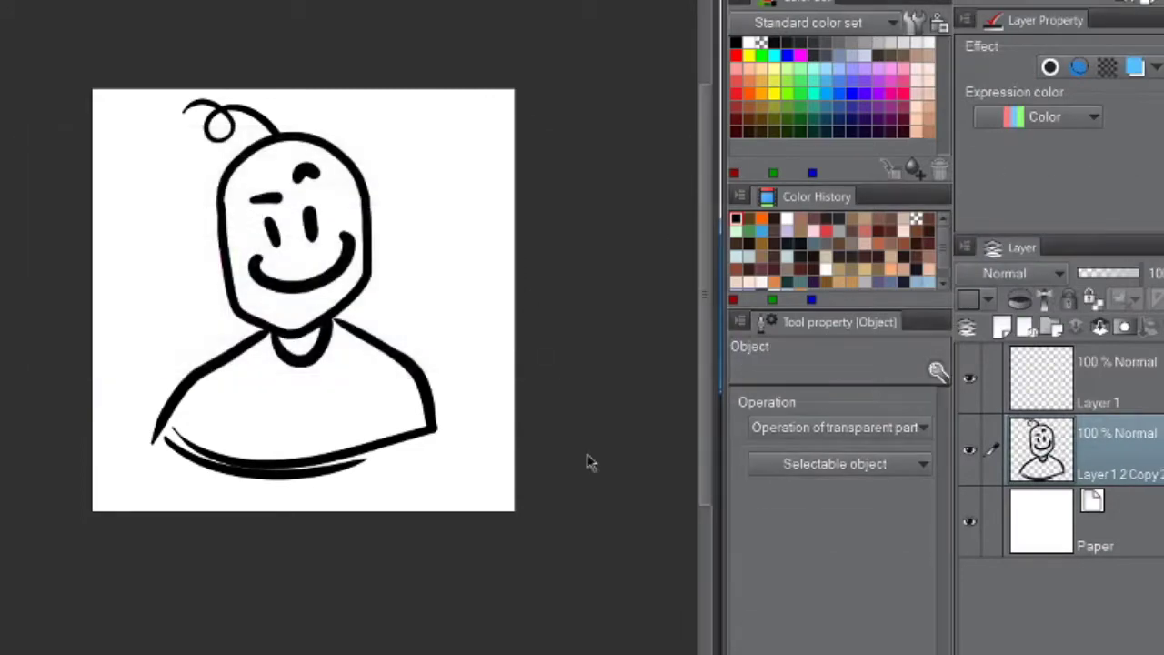
Convert the layer back to a Vector layer and return to the pen
right_click(1105, 460)
click(1019, 238)
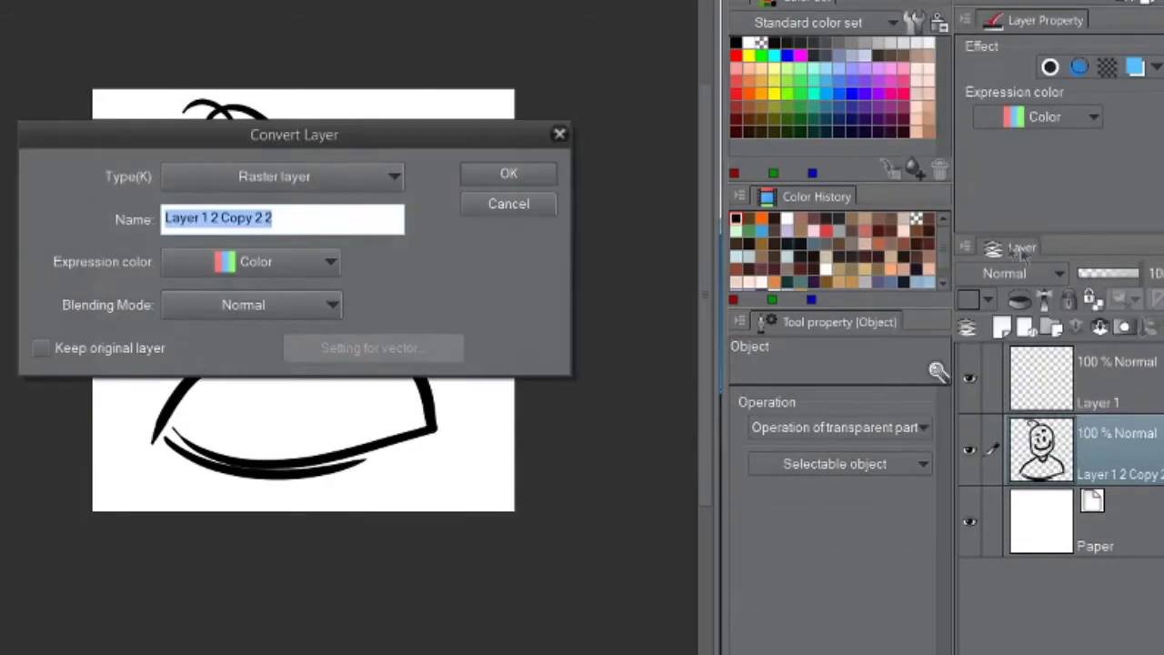
click(305, 185)
click(304, 231)
click(508, 174)
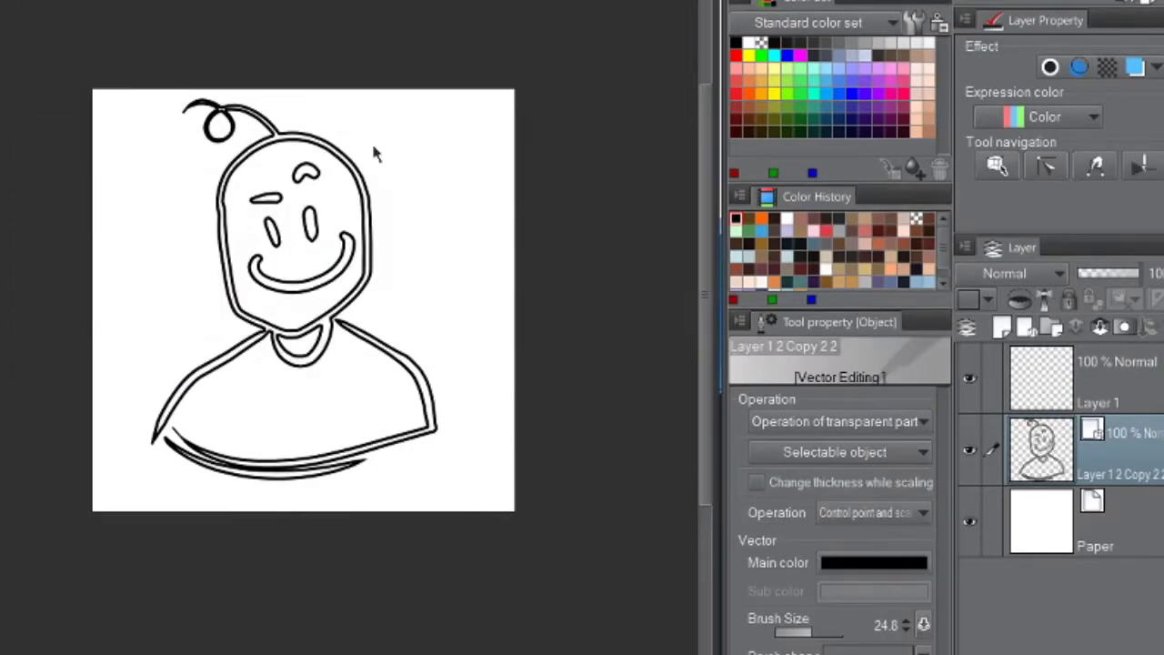
key(p)
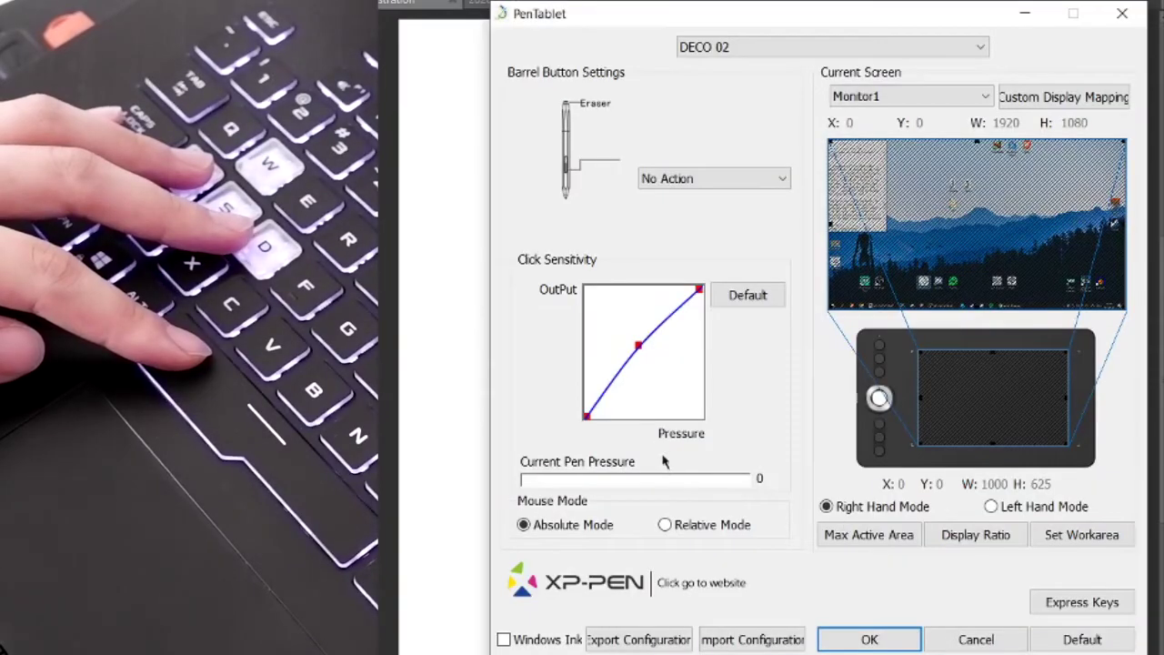
Keep the pen's barrel button on No Action and close the PenTablet settings window
click(723, 180)
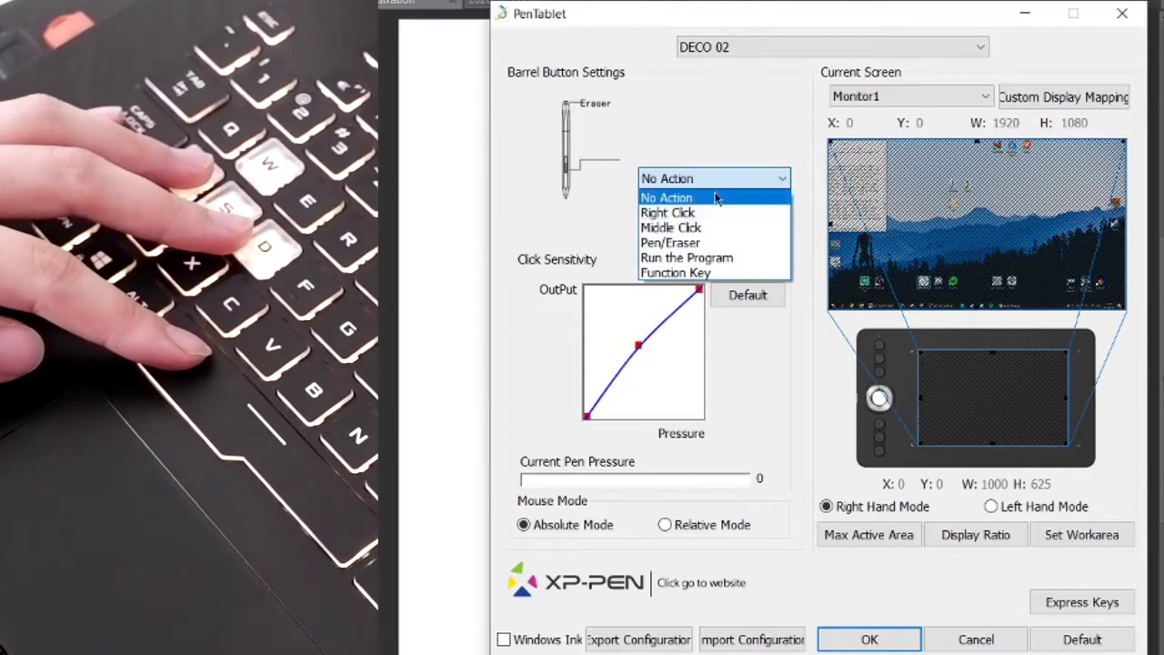
click(716, 197)
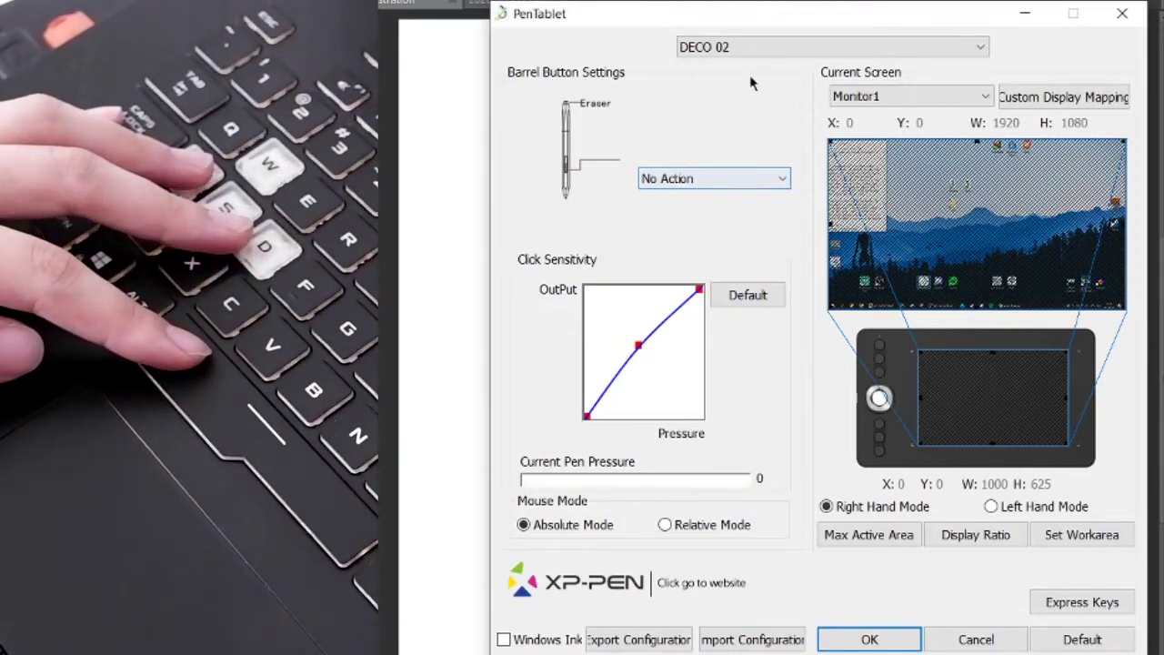
click(1025, 14)
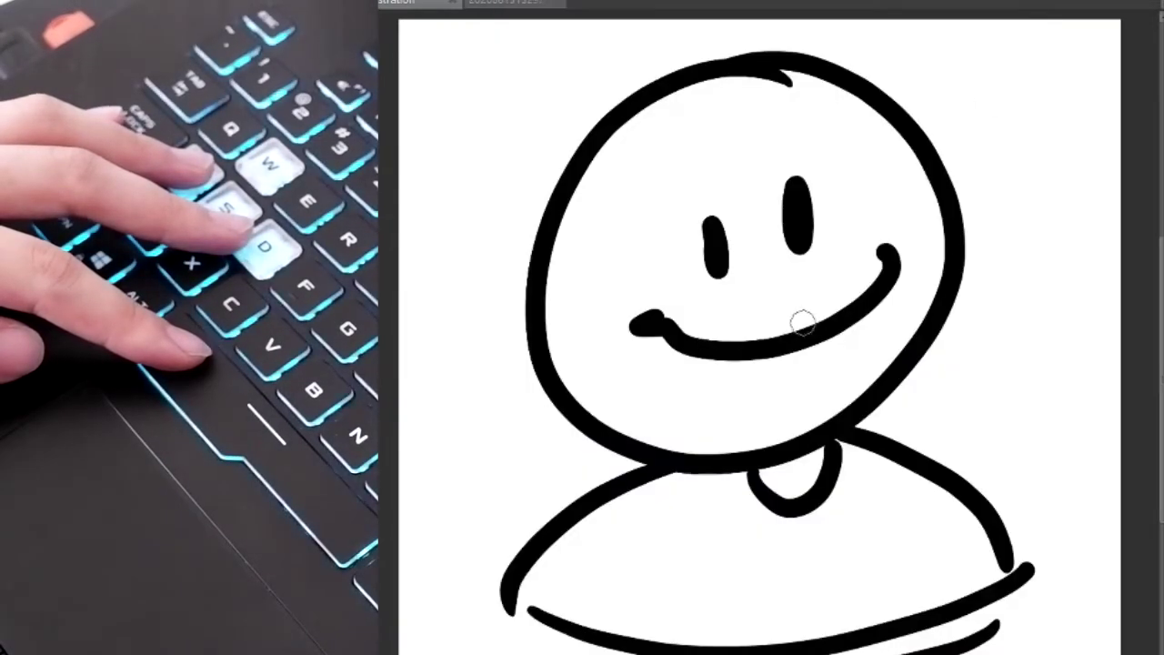
Pan the smiley drawing slightly lower on the canvas using Space for the Hand tool
key(space)
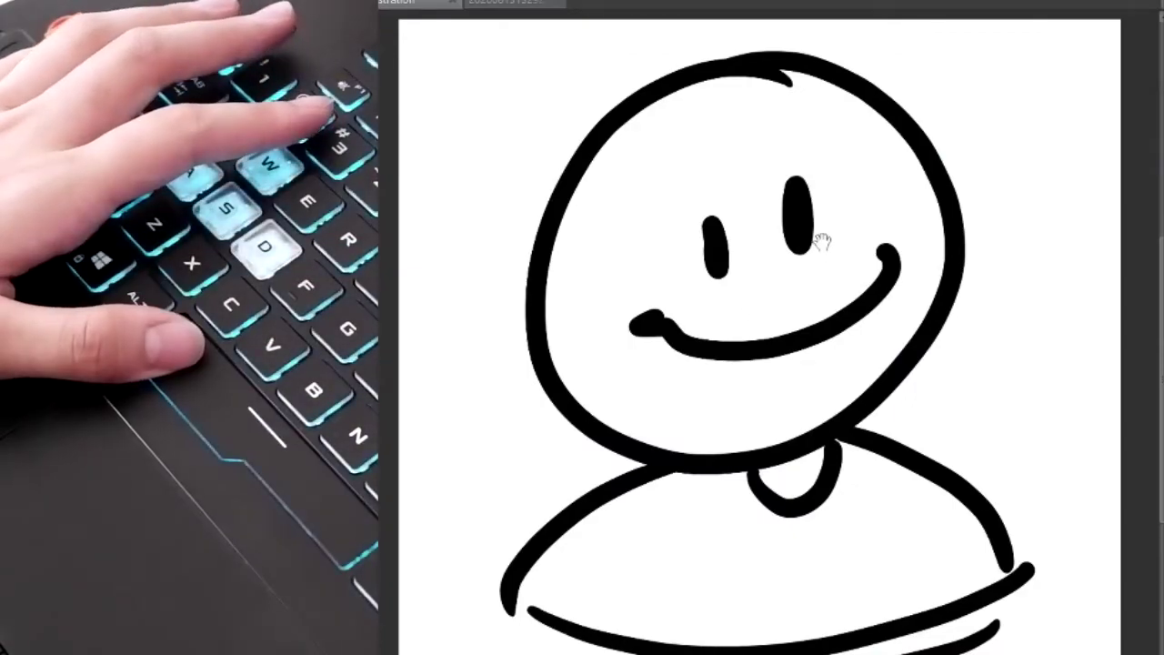
mouse_move(816, 287)
mouse_down()
mouse_move(792, 304)
mouse_move(821, 260)
mouse_move(814, 275)
mouse_move(788, 268)
mouse_move(805, 325)
mouse_move(816, 285)
mouse_up()
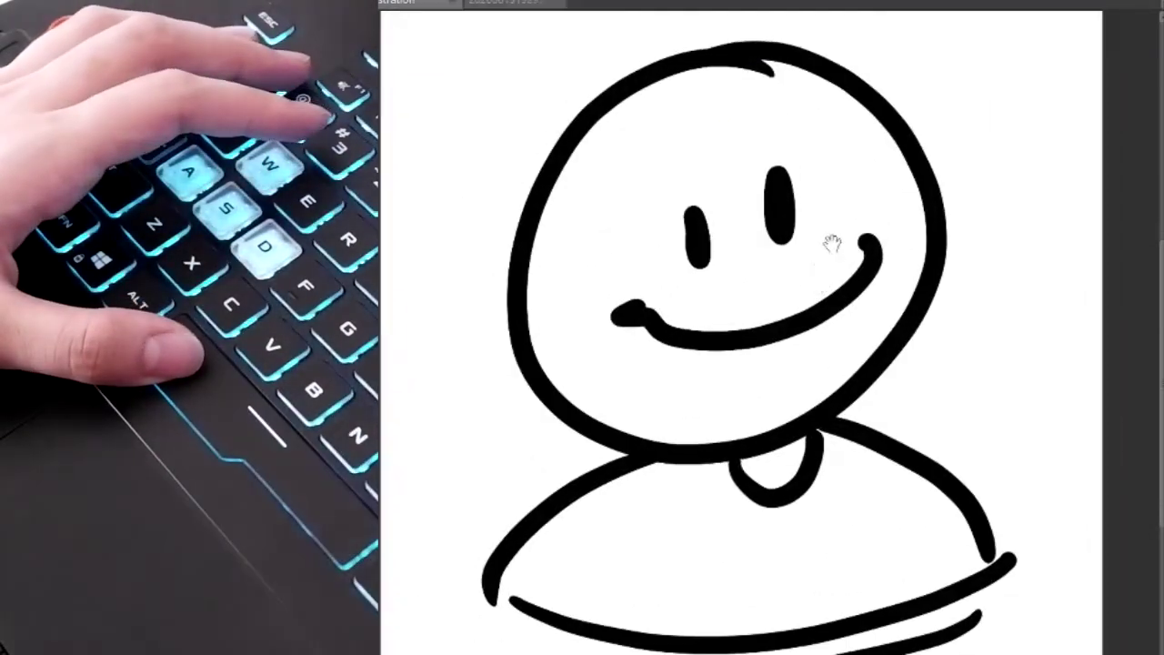
mouse_move(833, 244)
mouse_down()
mouse_move(821, 260)
mouse_move(845, 267)
mouse_move(819, 263)
mouse_move(831, 250)
mouse_up()
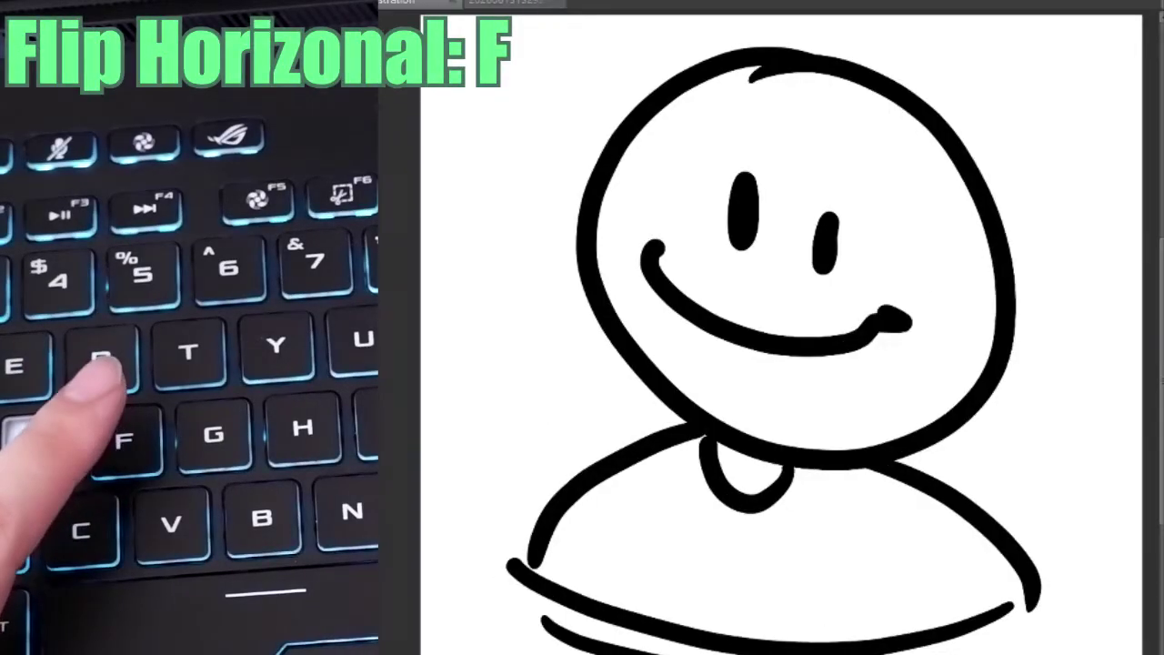
Mirror the canvas horizontally, flip it vertically and back, then rotate the view about 90° counter-clockwise
key(f)
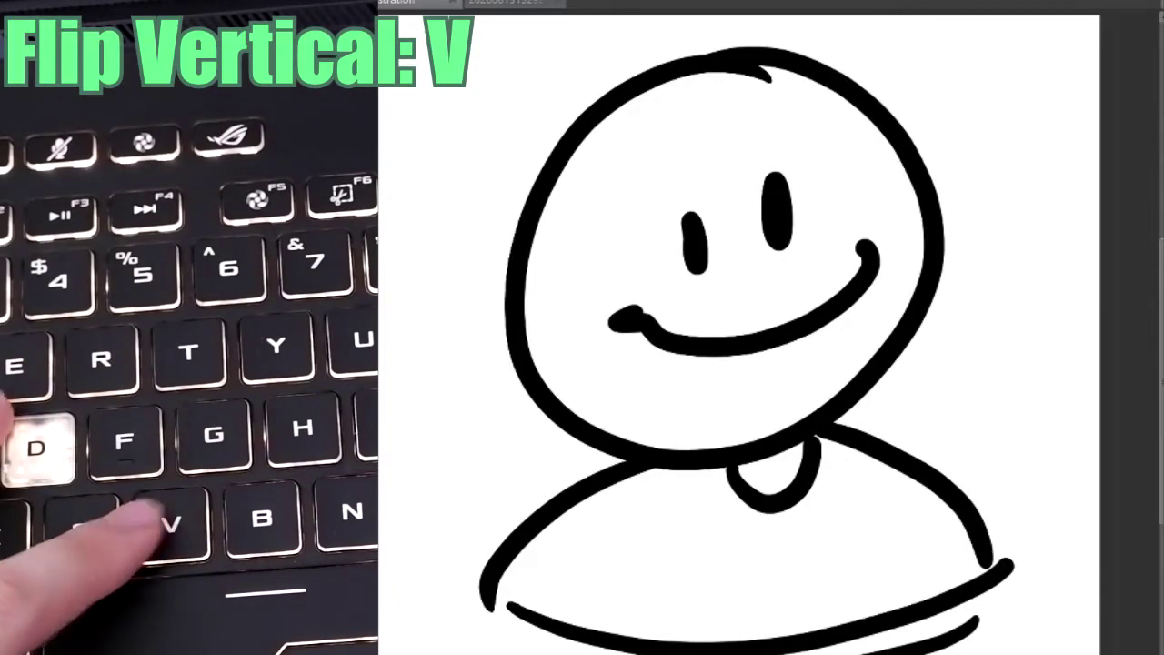
key(v)
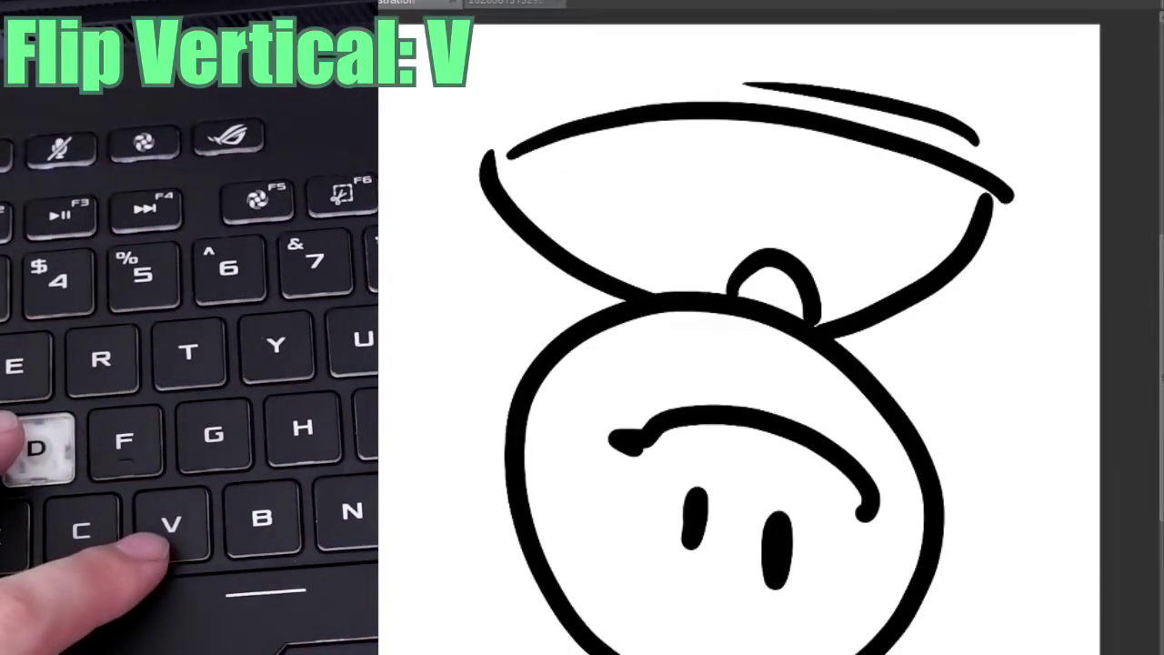
key(v)
key(v)
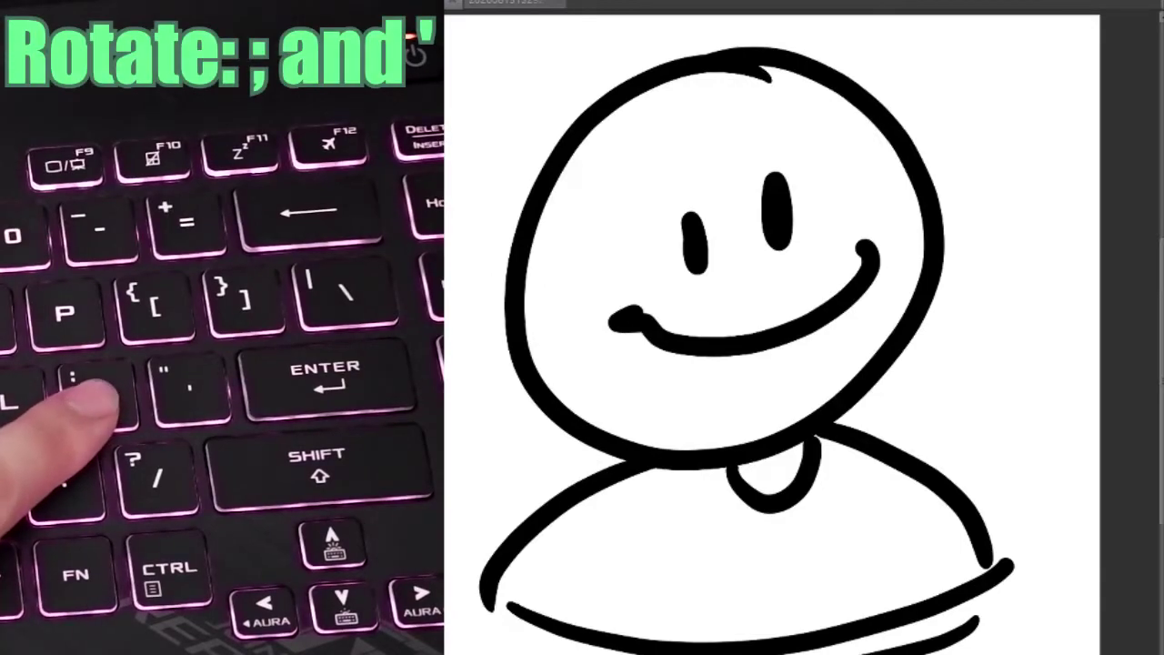
key(semicolon)
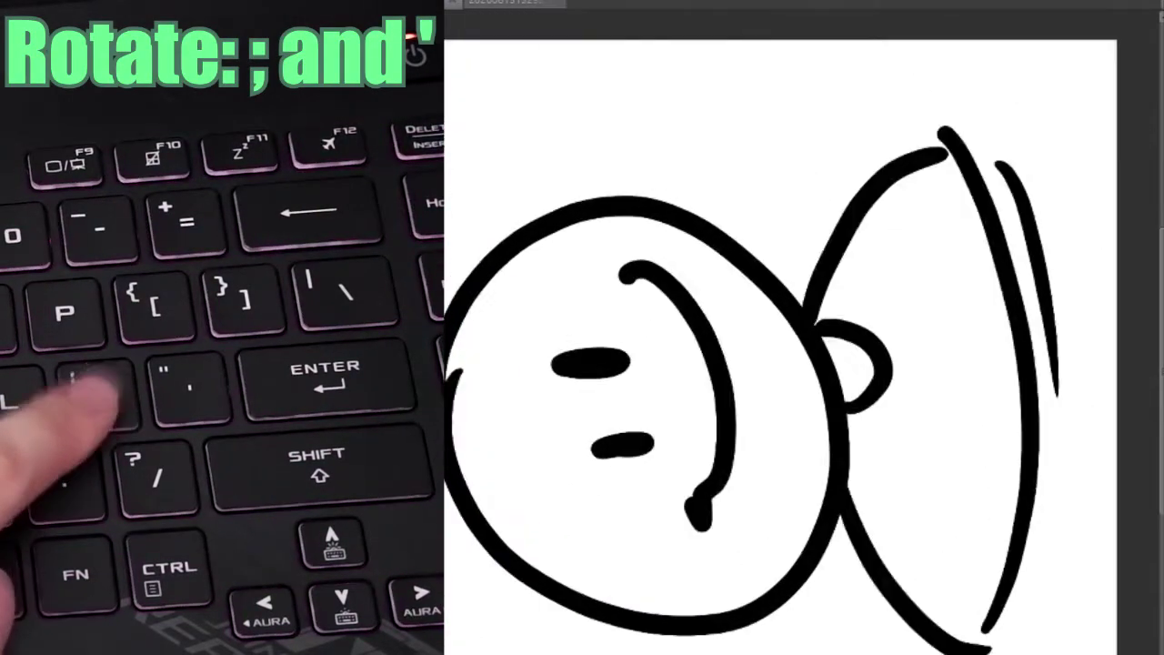
key(semicolon)
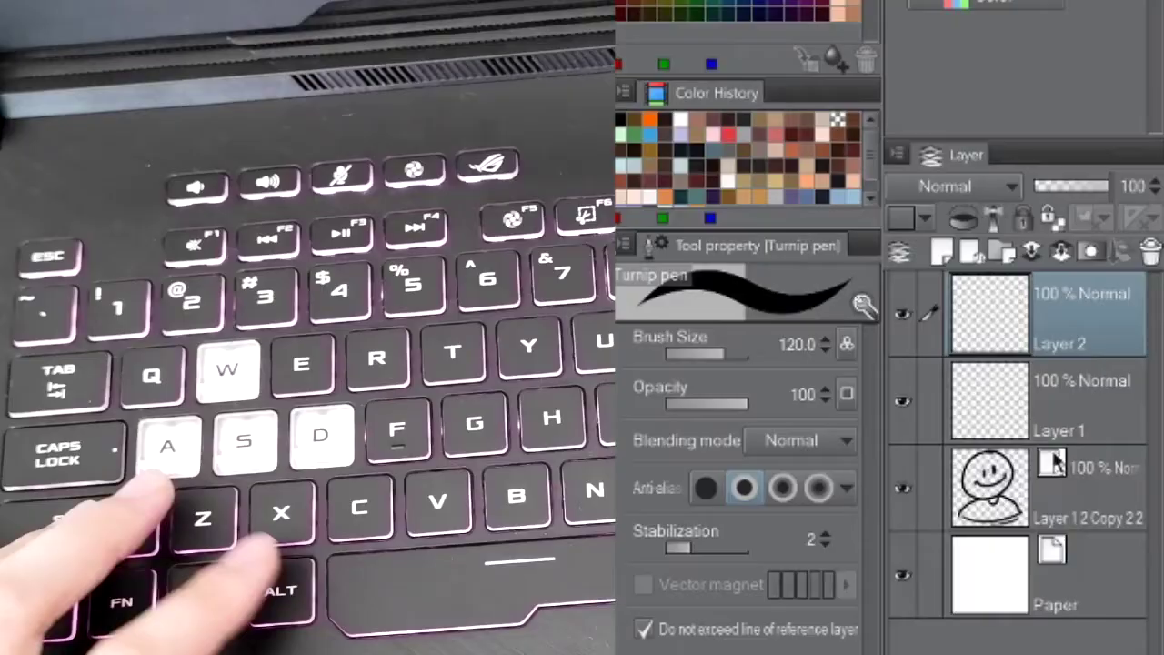
Merge Layer 1 with the drawing layer using Shift+Alt+Z, then rasterize it with Shift+R
shift+click(1055, 466)
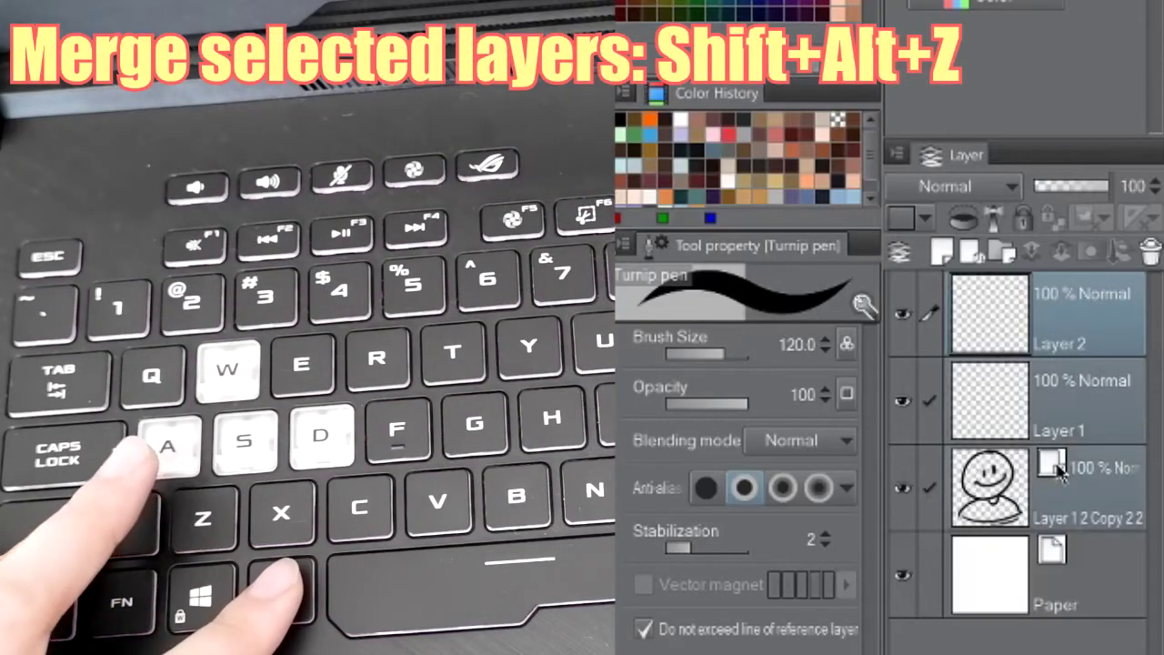
key(shift+alt+z)
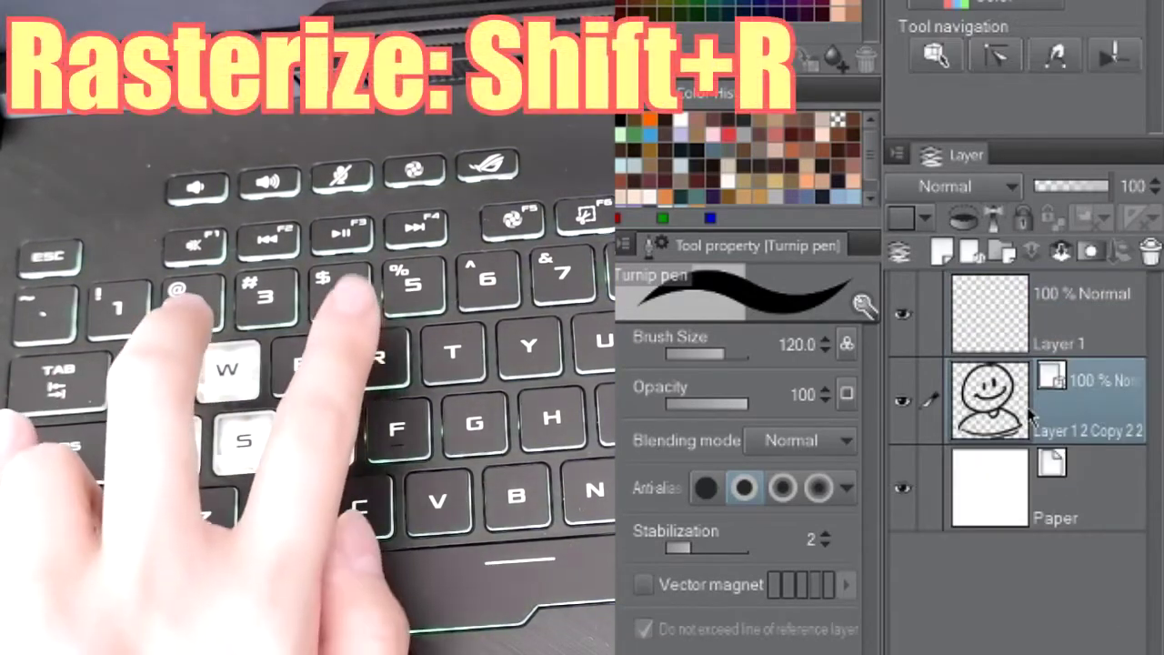
key(shift+r)
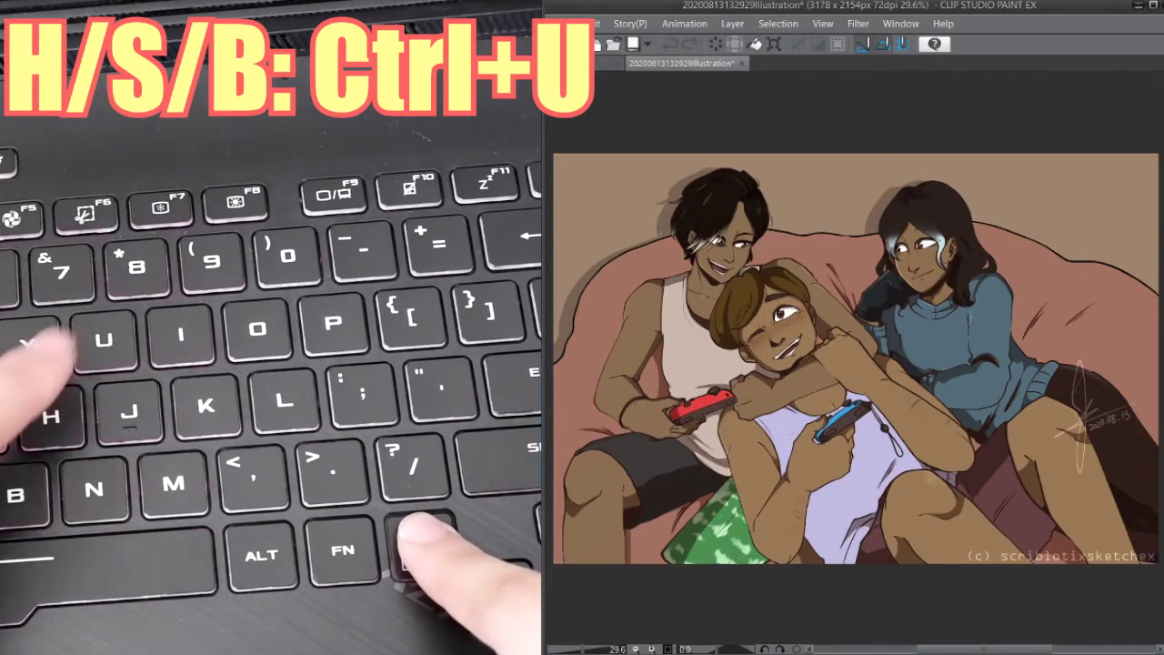
Shift the hue toward green, then set colour balance to cyan–red -33 and yellow–blue 41
key(ctrl+u)
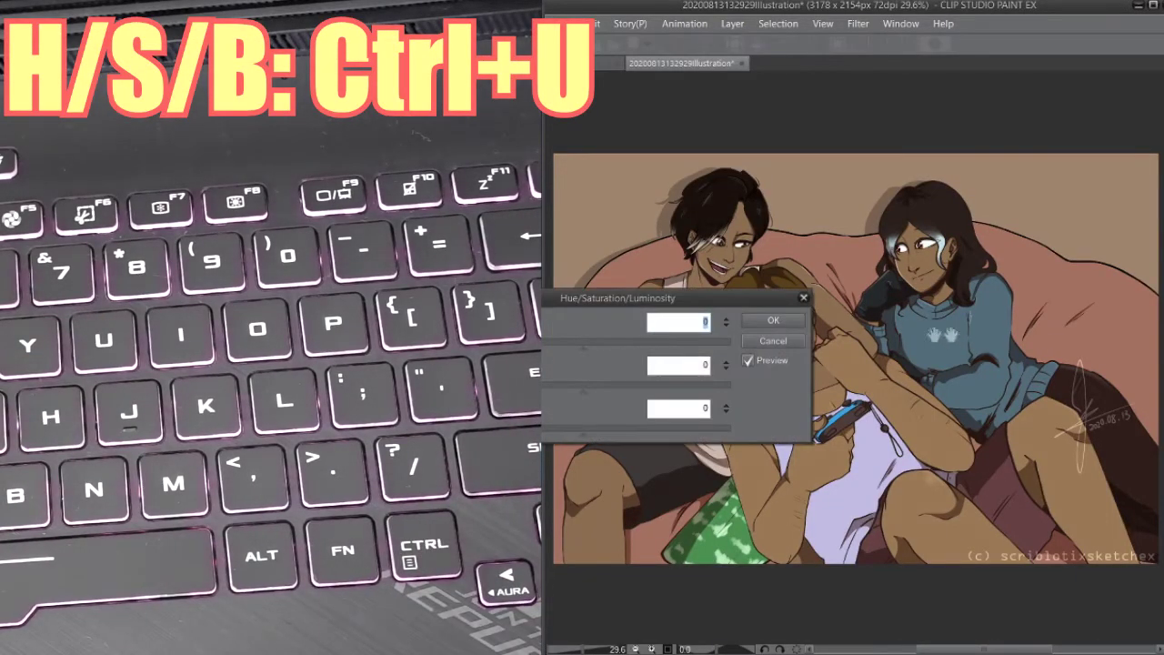
drag(649, 351, 637, 390)
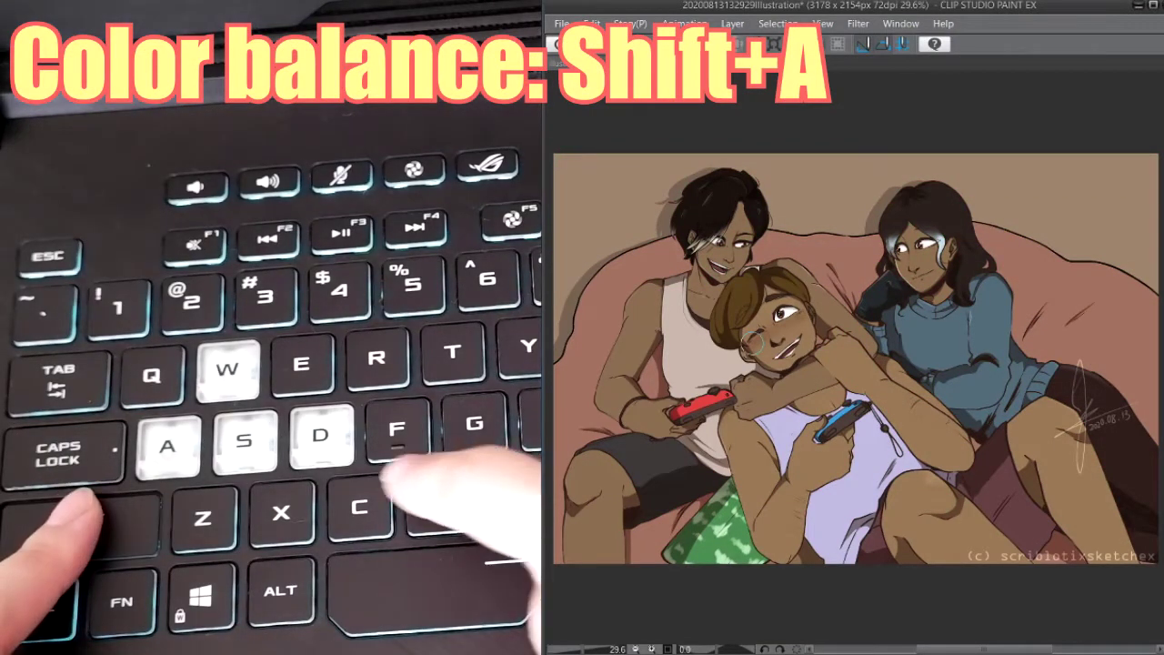
key(shift+a)
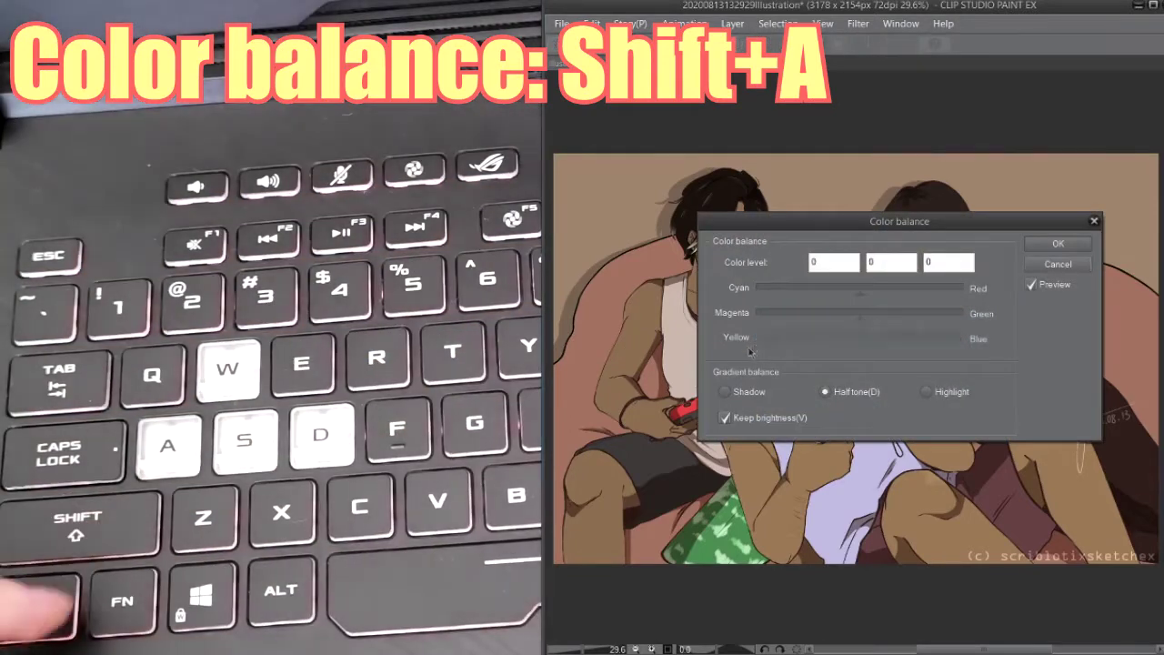
drag(773, 221, 315, 316)
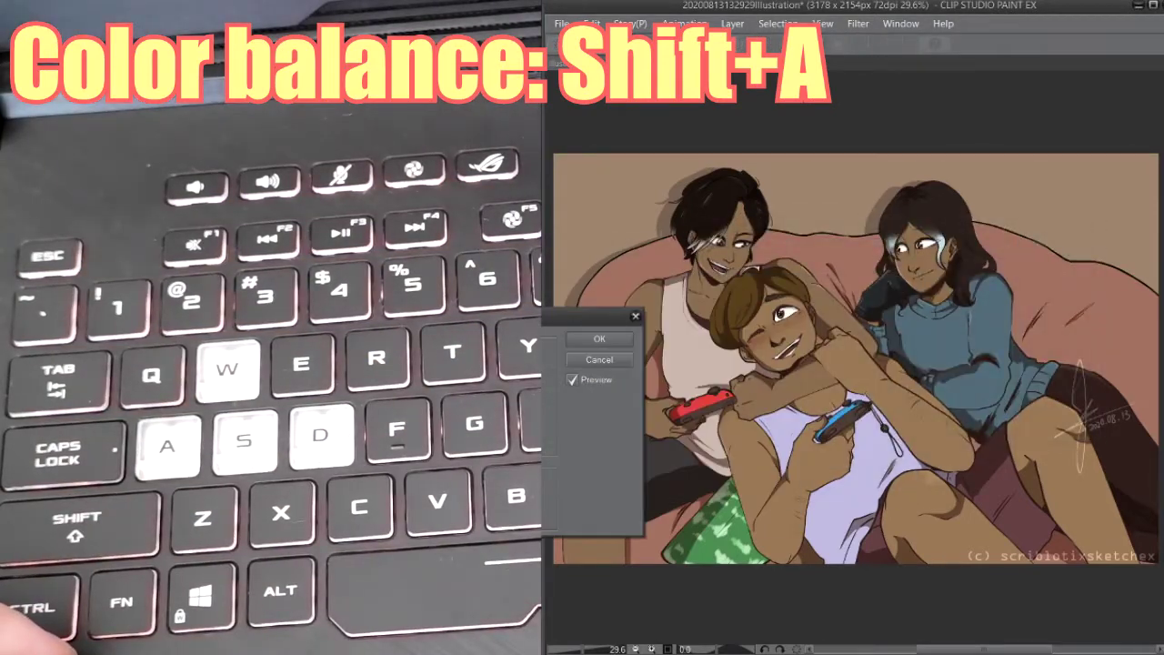
drag(480, 335, 794, 424)
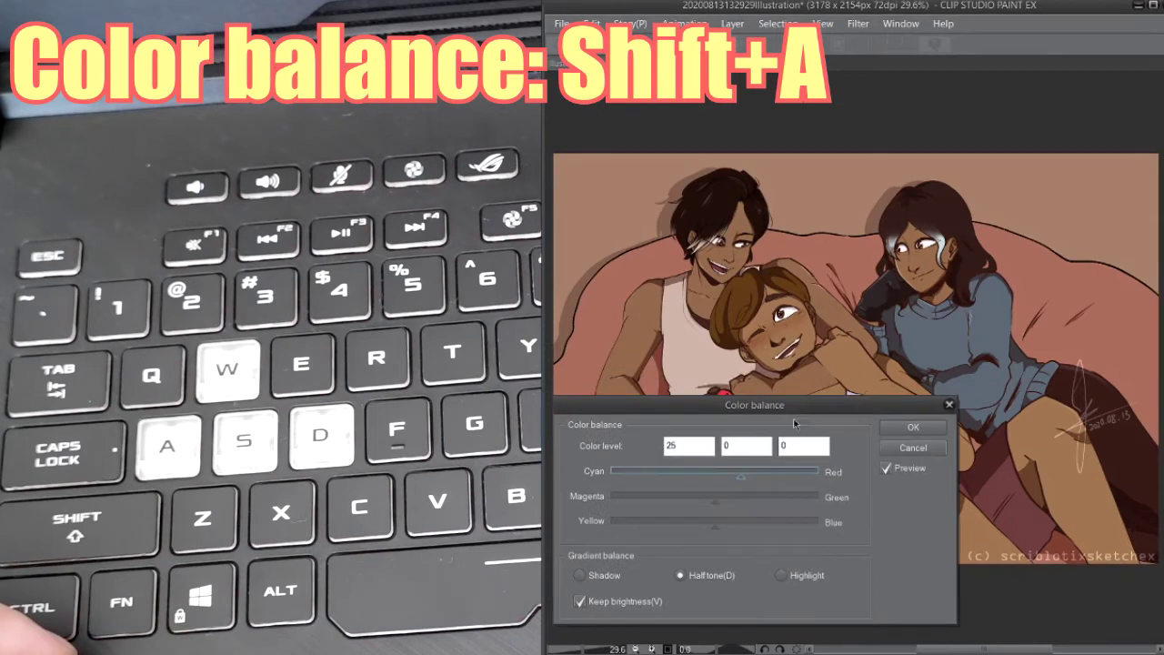
click(682, 473)
click(758, 521)
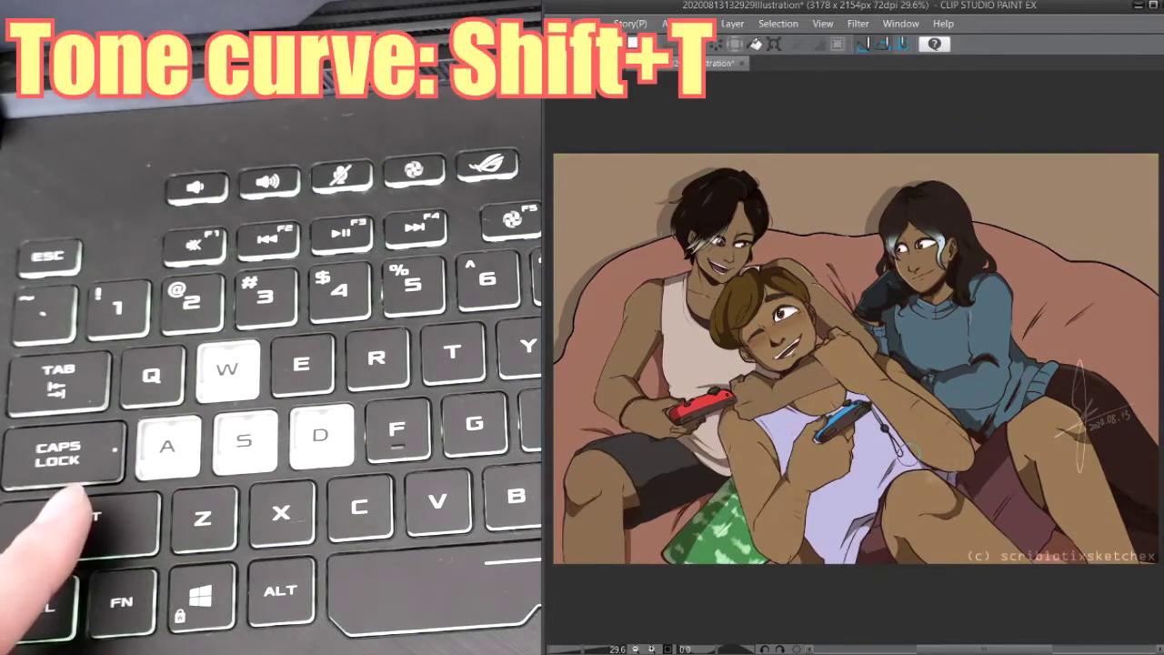
Reshape the Tone Curve to brighten the illustration and shift its colours
key(shift+t)
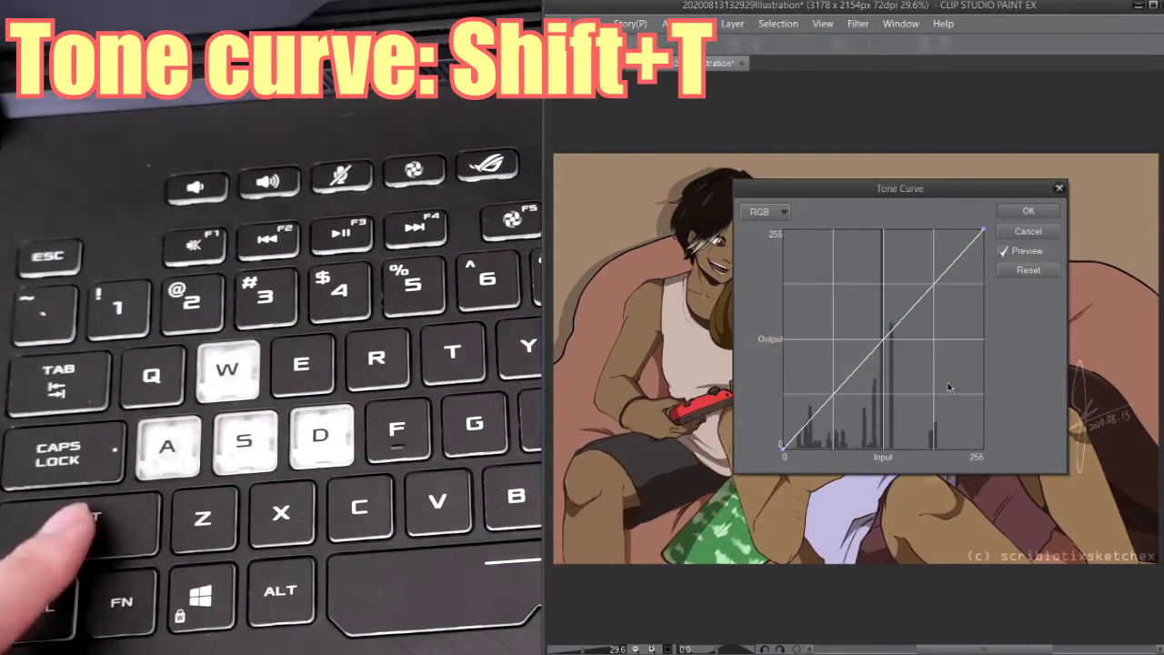
drag(919, 199, 1051, 250)
drag(1015, 386, 966, 343)
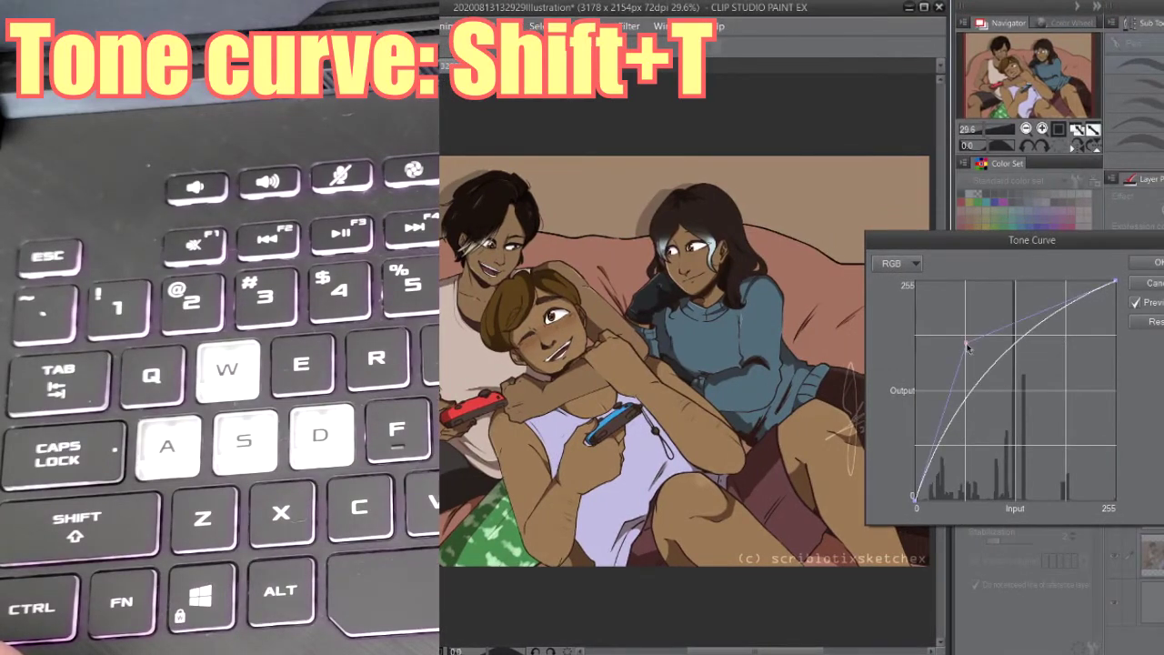
click(967, 346)
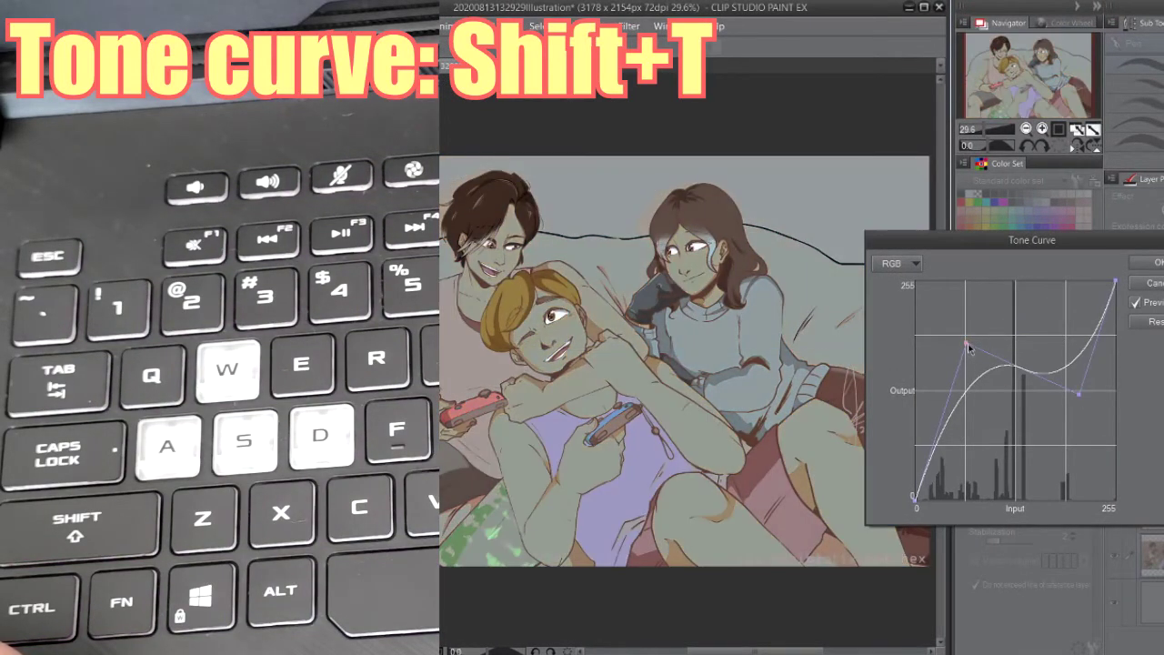
drag(1078, 395, 1056, 338)
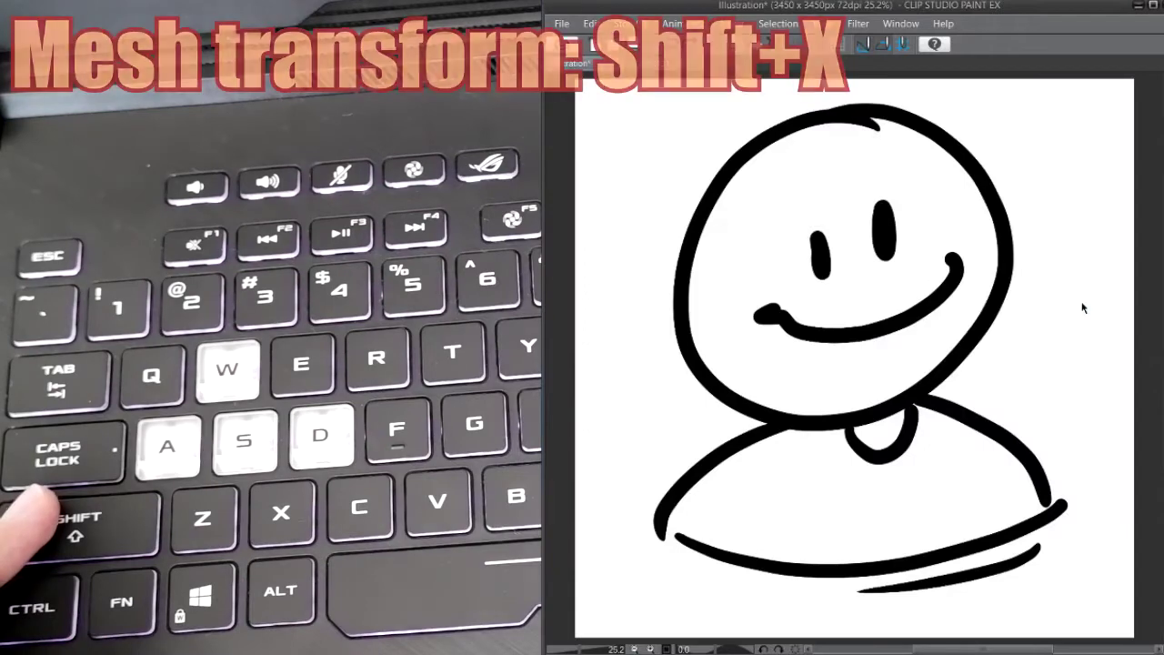
Warp the smiley's face and body by dragging Mesh transformation grid points
key(shift+x)
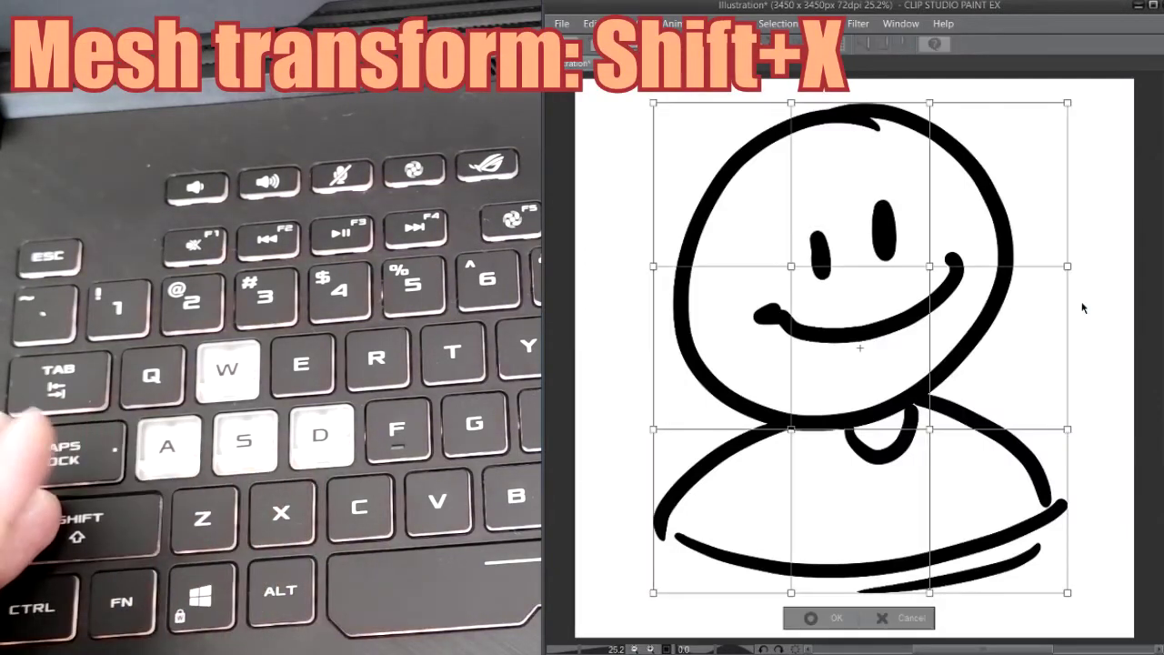
drag(931, 267, 881, 298)
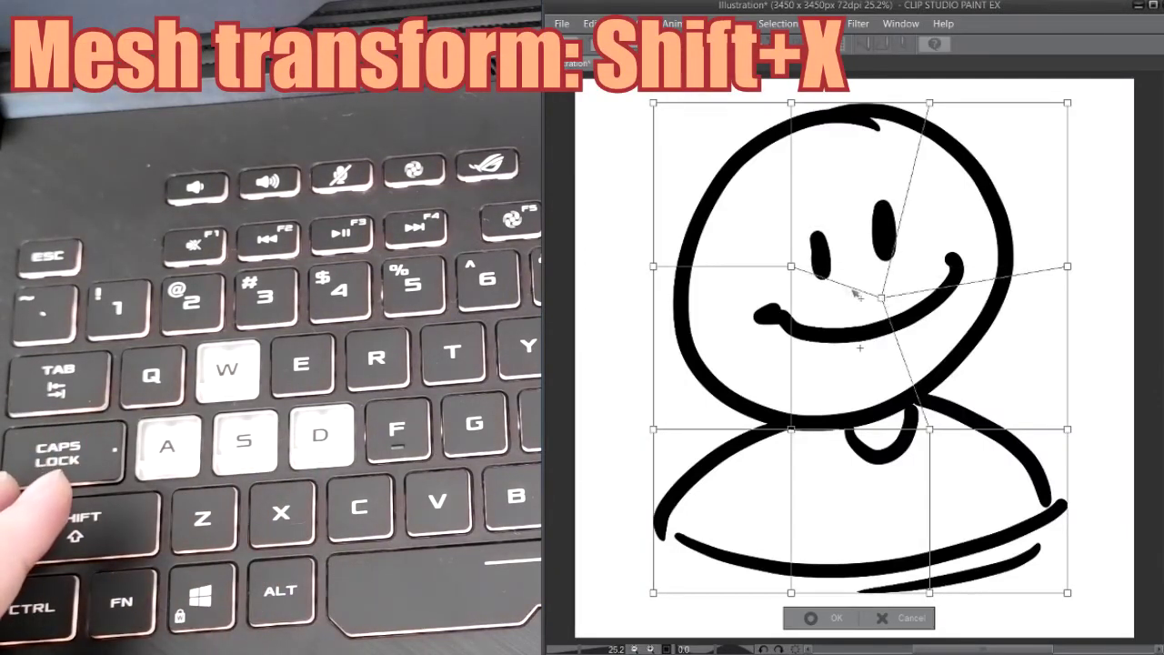
drag(800, 274, 716, 215)
drag(882, 297, 1037, 219)
drag(930, 429, 873, 427)
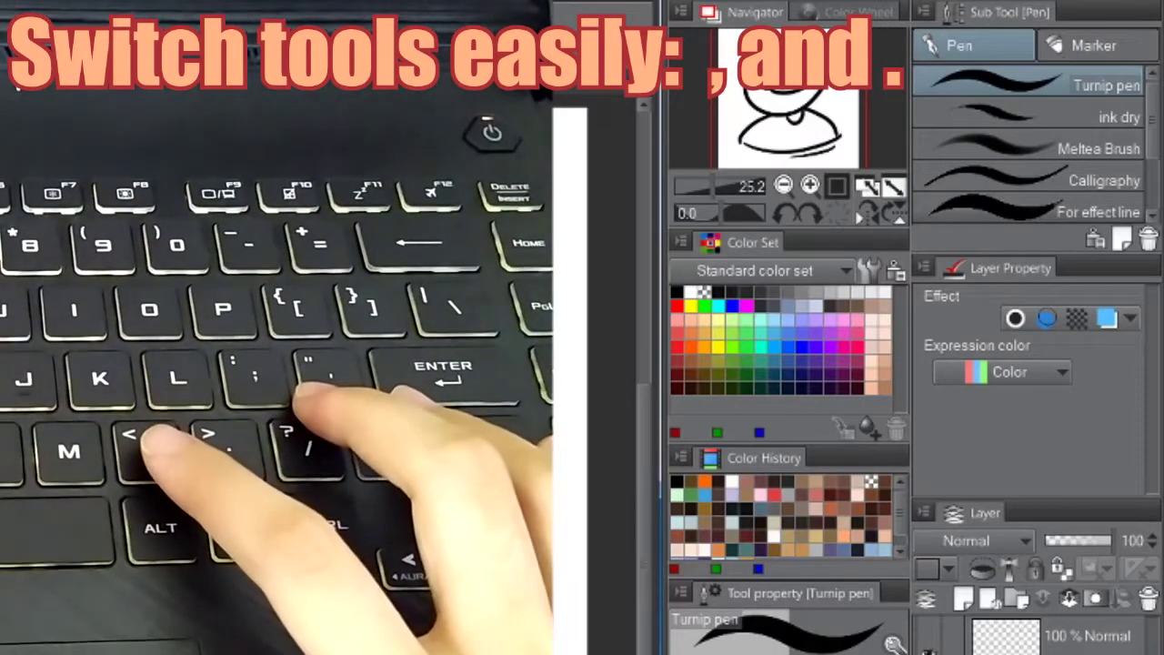
Cycle through the pen sub tools, including Meltea Brush and Textured pen
key(comma)
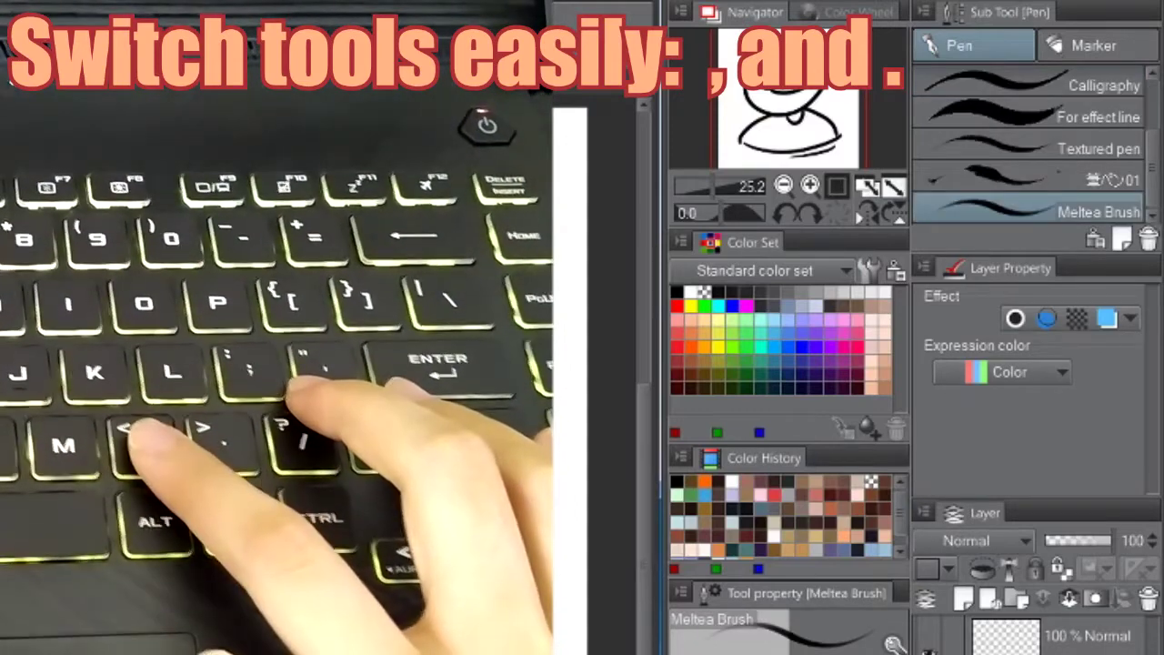
key(comma)
key(comma)
key(comma)
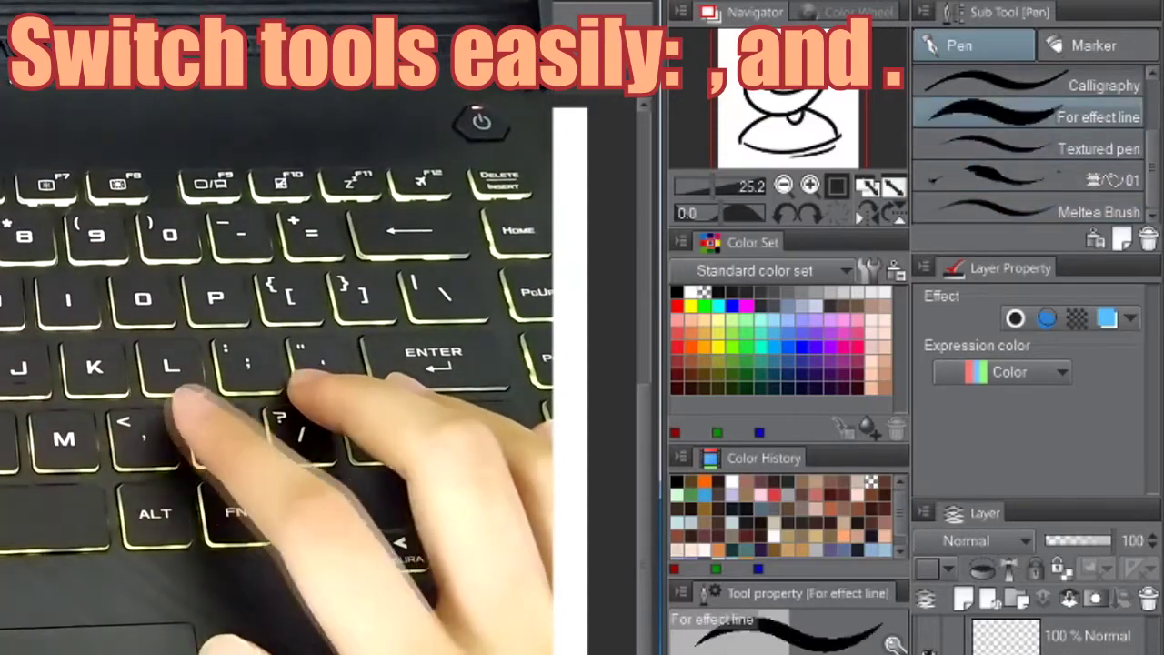
key(period)
key(period)
key(period)
key(period)
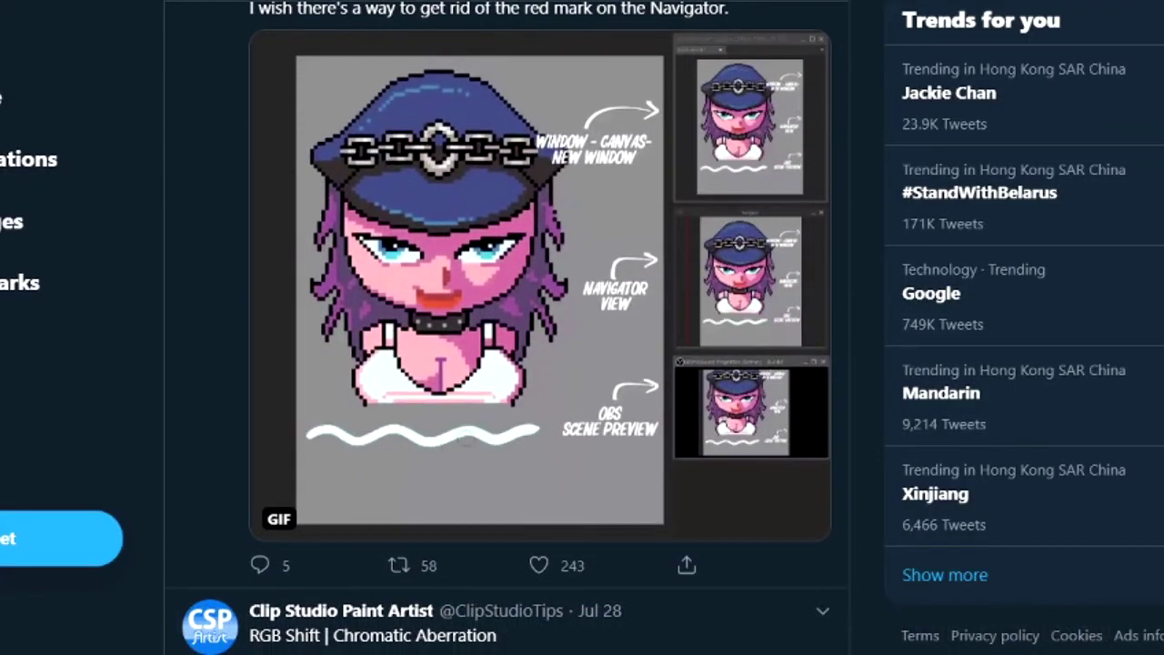
scroll(499, 327, down, 3)
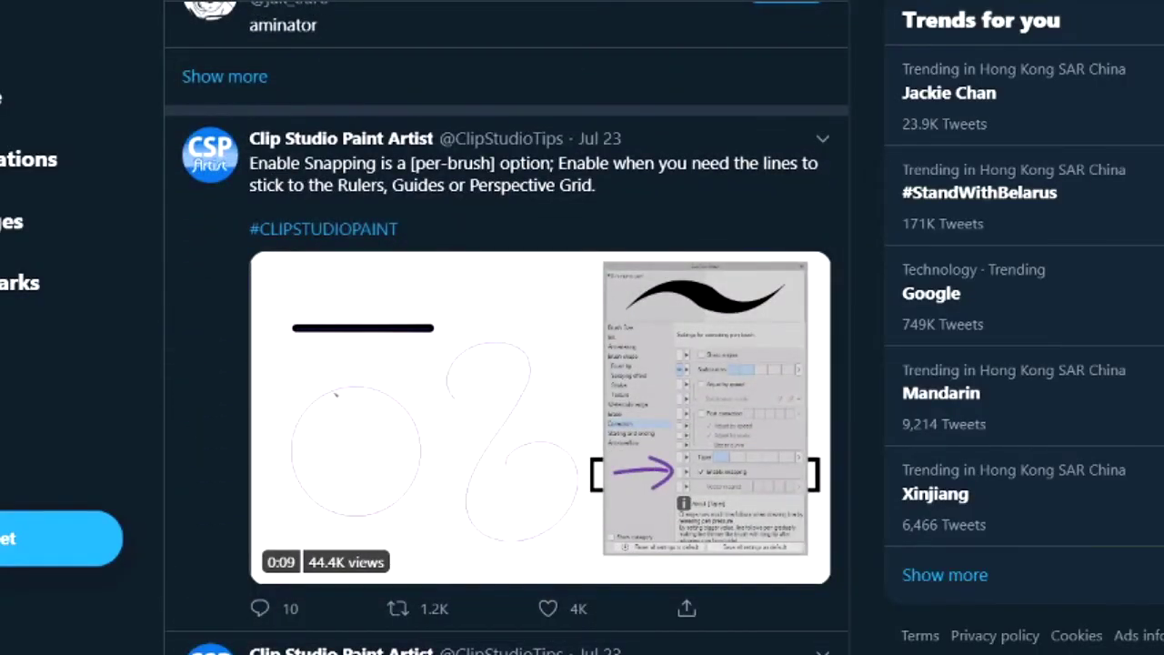
scroll(506, 327, down, 7)
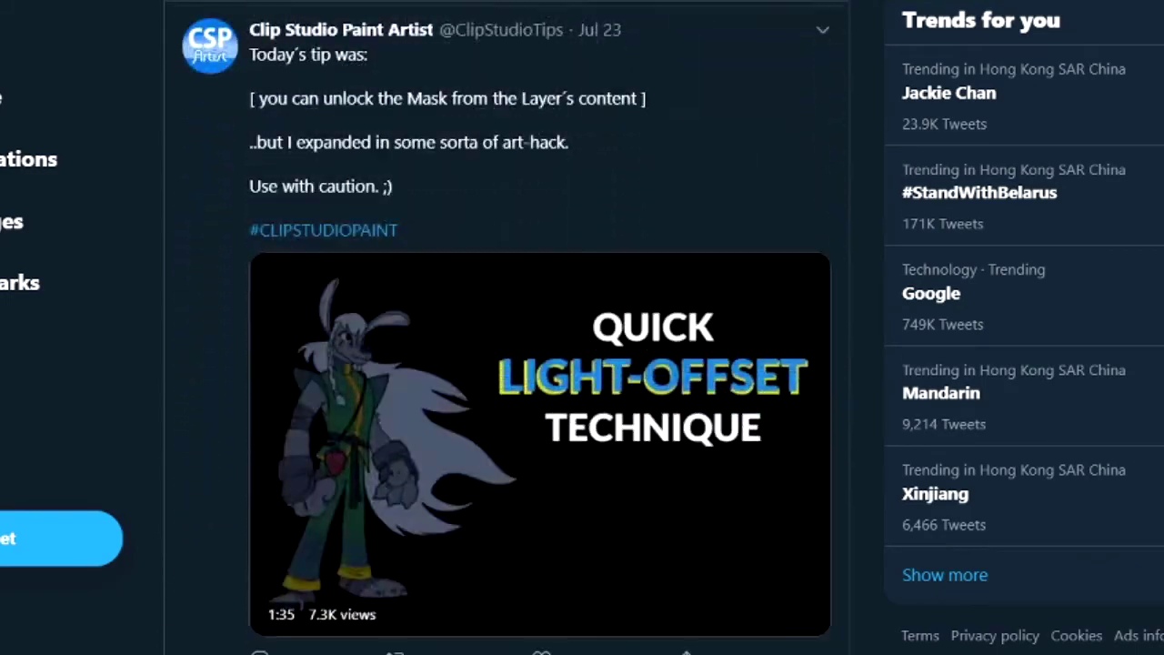